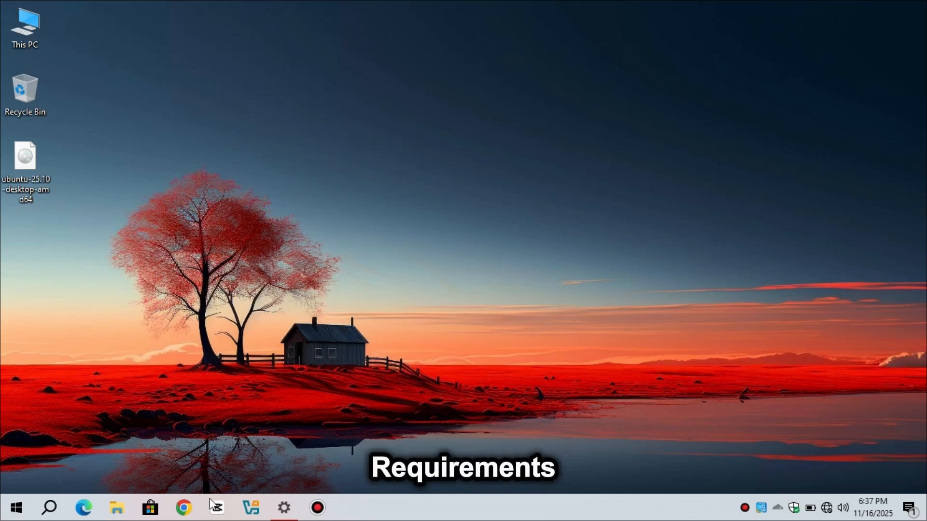
Check the Windows OS build number on the System About page, then close Settings.
left_click(286, 513)
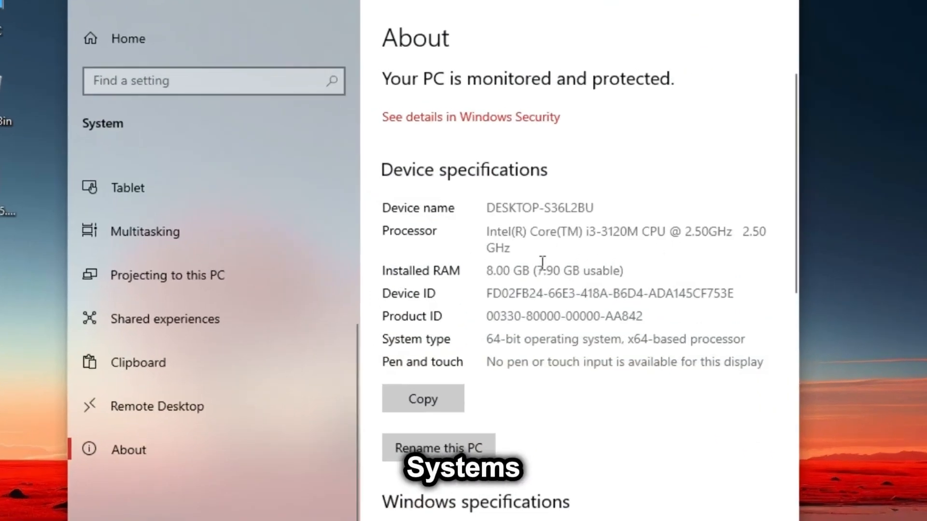
scroll(576, 436, "down", 5)
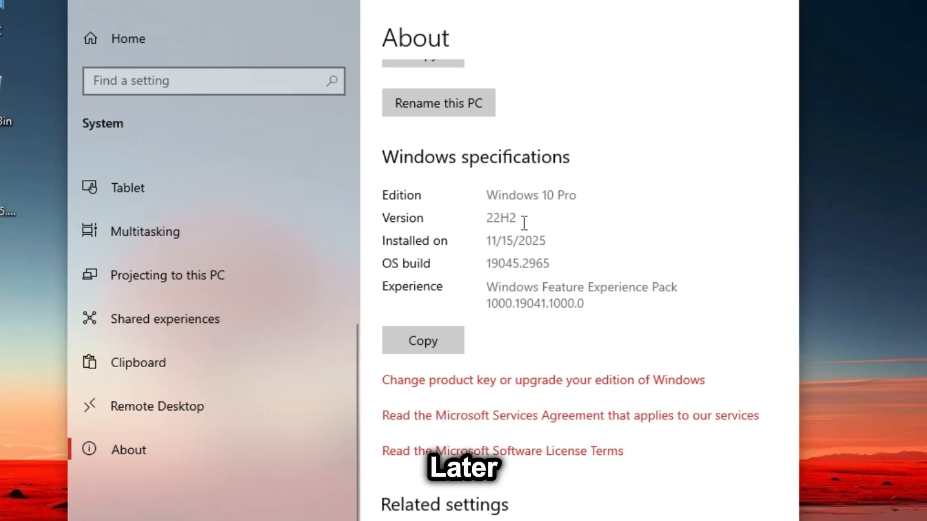
left_click_drag(489, 268, 555, 265)
left_click(576, 268)
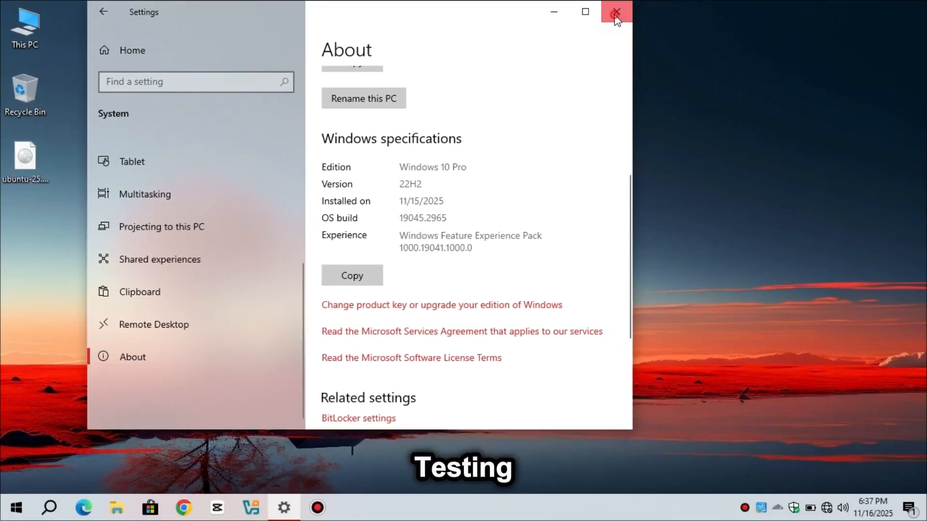
left_click(615, 13)
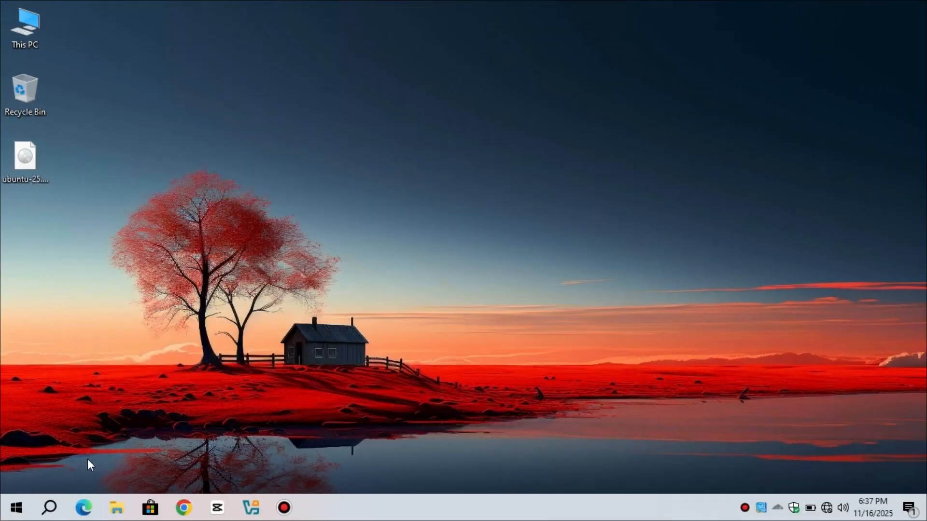
Turn on Hyper-V and its sub-features in Windows Features, then restart the PC.
left_click(49, 510)
left_click(82, 481)
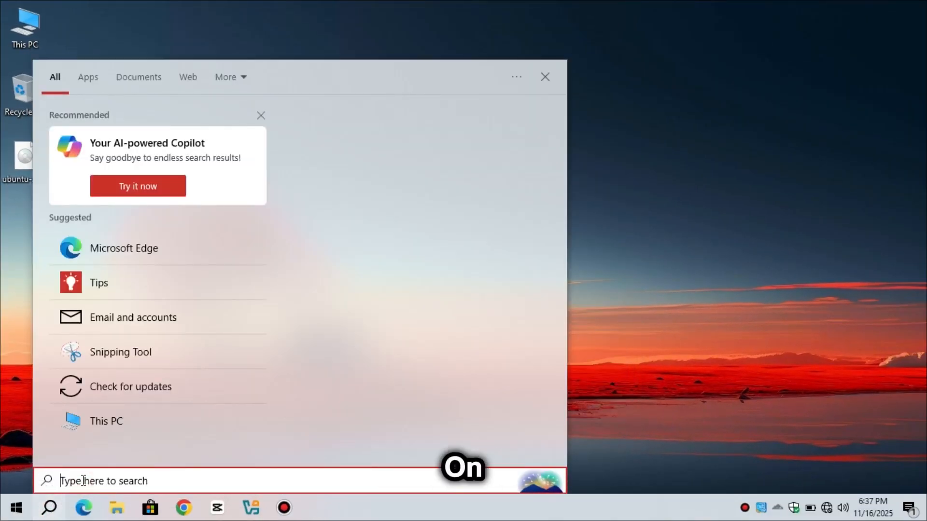
type("turn")
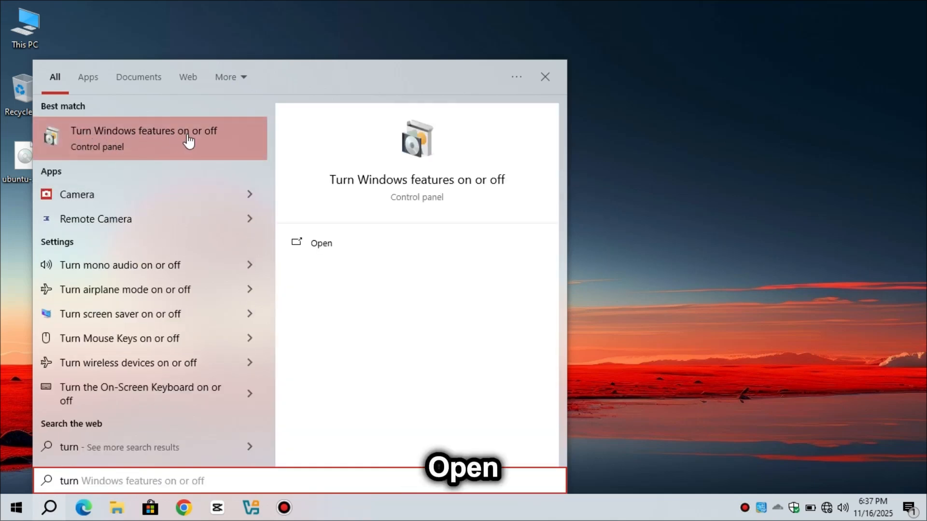
left_click(215, 141)
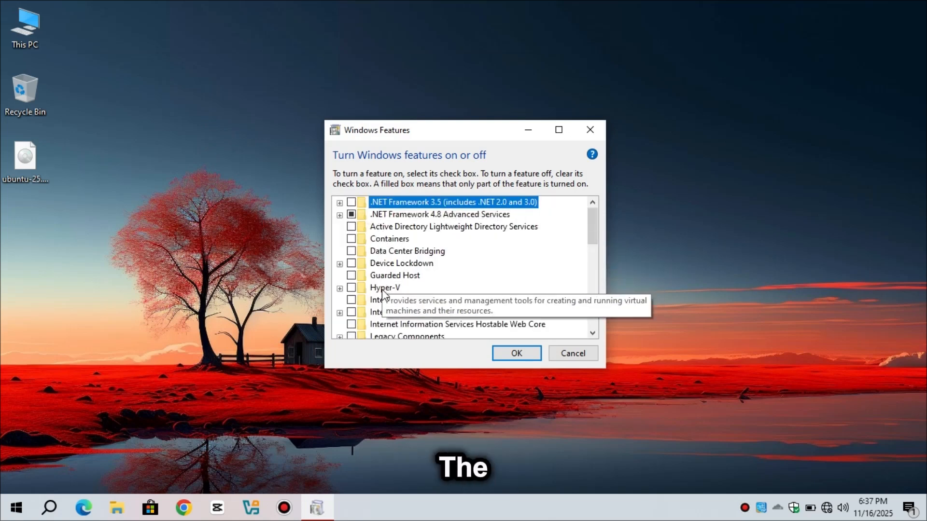
left_click(352, 289)
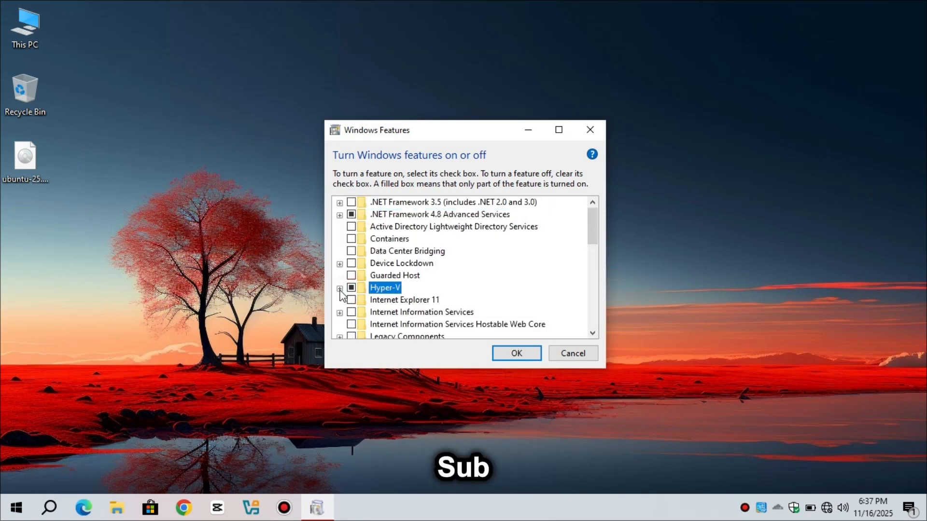
left_click(339, 289)
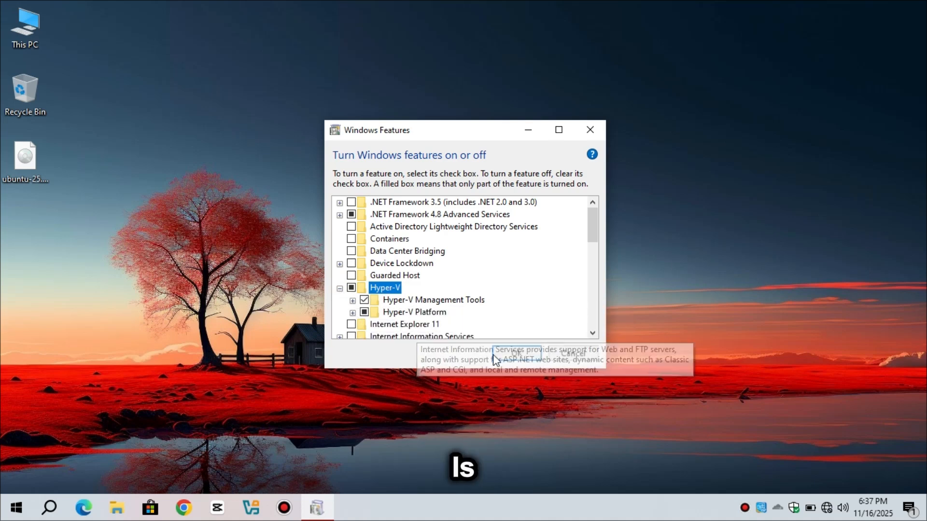
left_click(521, 355)
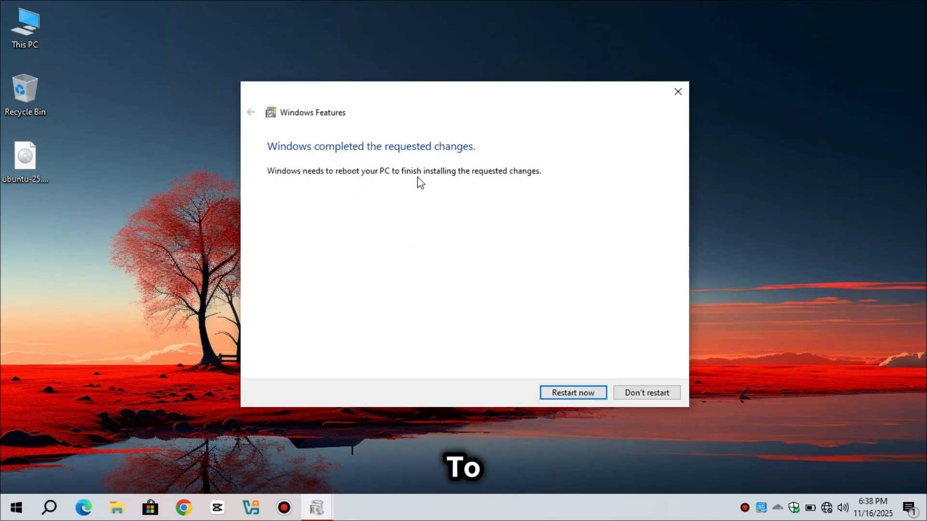
left_click(570, 394)
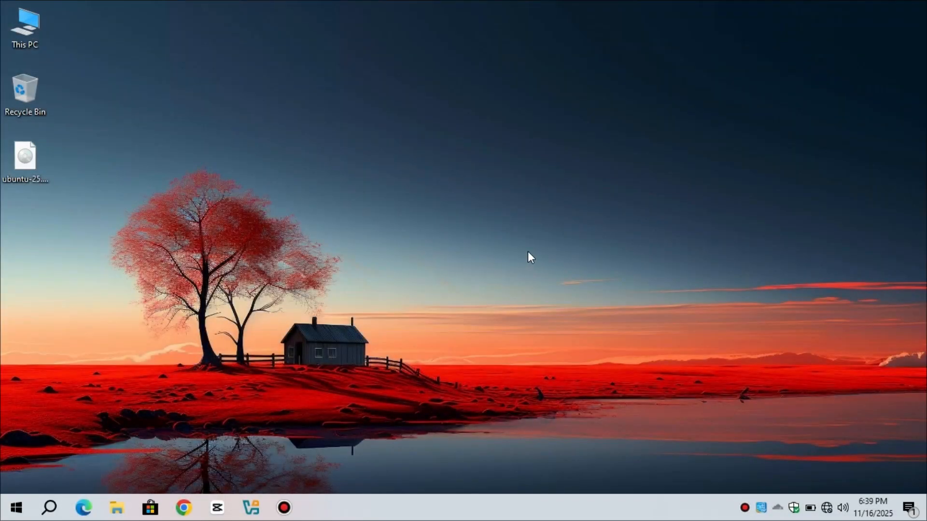
Launch Hyper-V Manager by searching 'hype', select the local host, and show the New submenu.
left_click(50, 508)
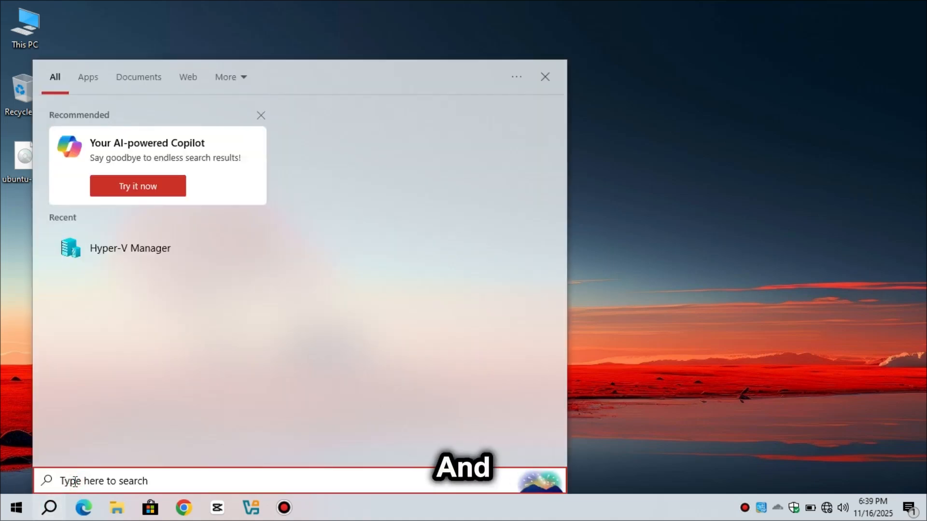
type("hype")
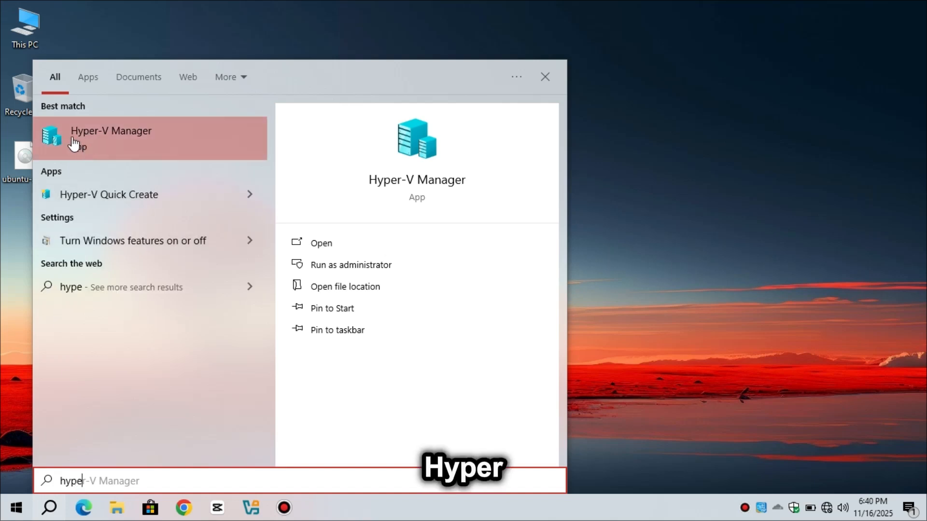
left_click(149, 140)
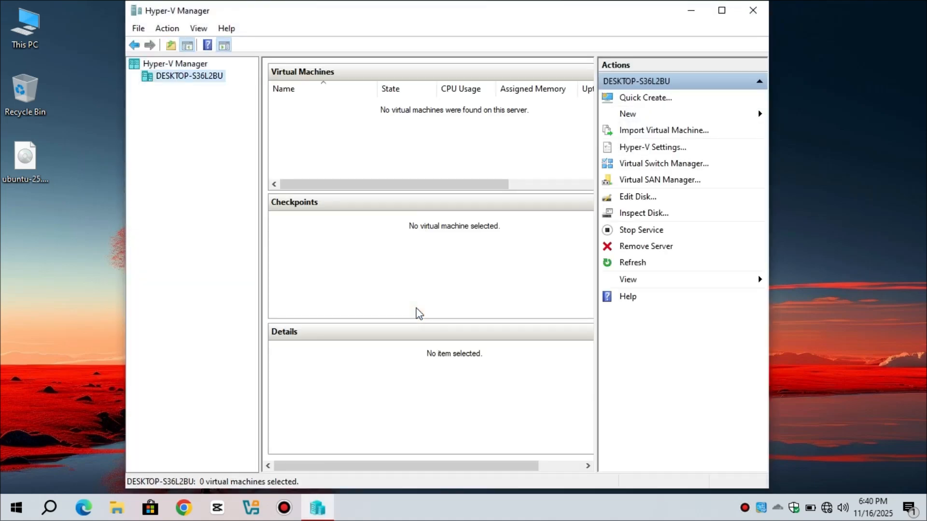
left_click(177, 65)
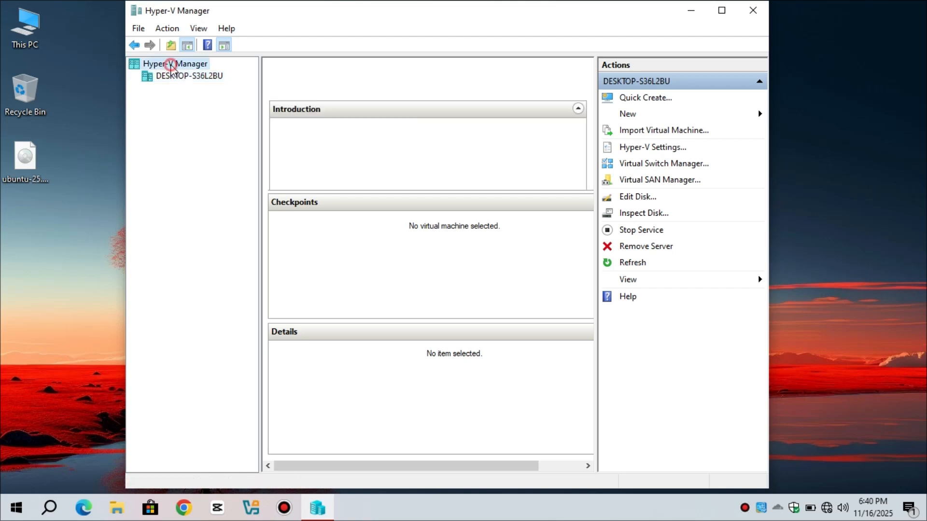
left_click(177, 79)
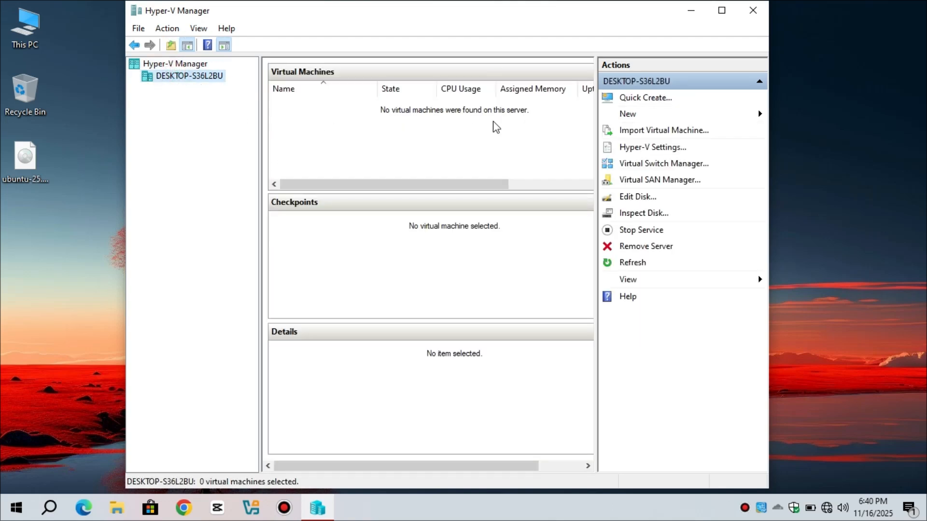
left_click(628, 114)
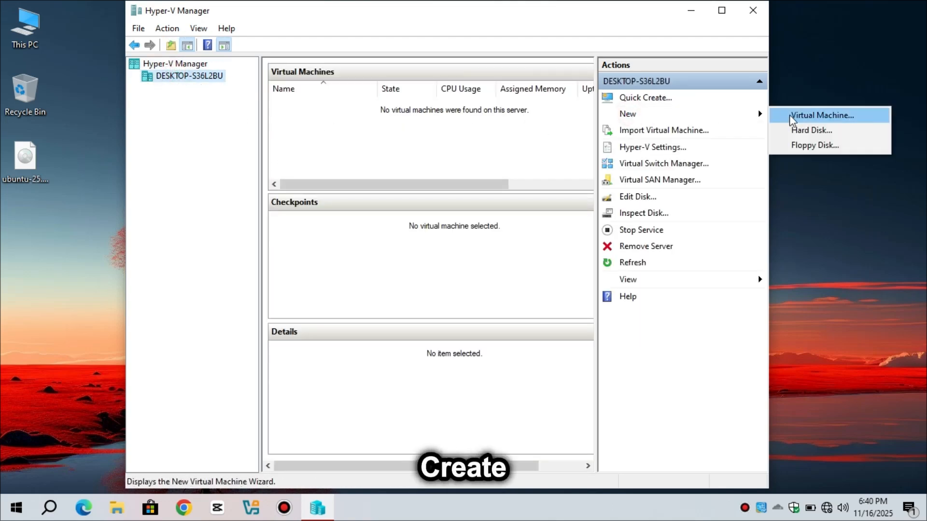
Start the New Virtual Machine Wizard and name the VM Ubuntu 25.
left_click(816, 121)
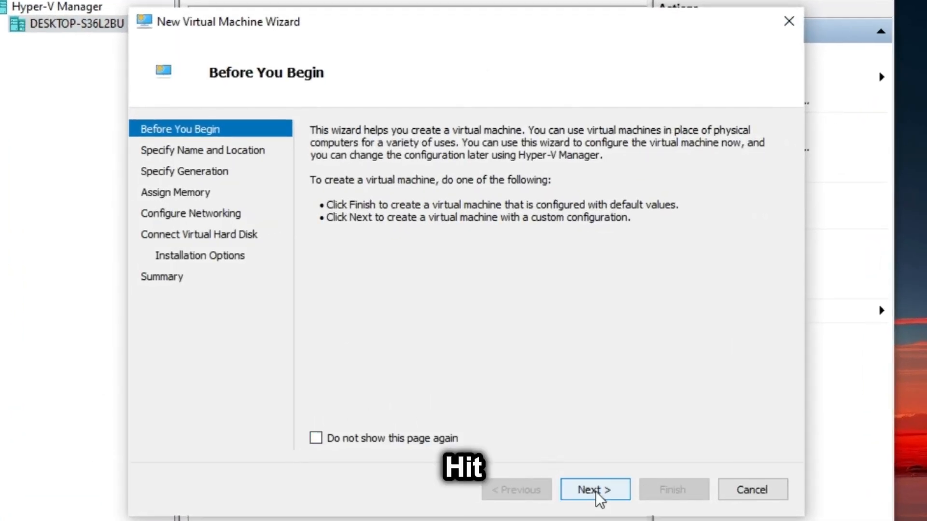
left_click(557, 409)
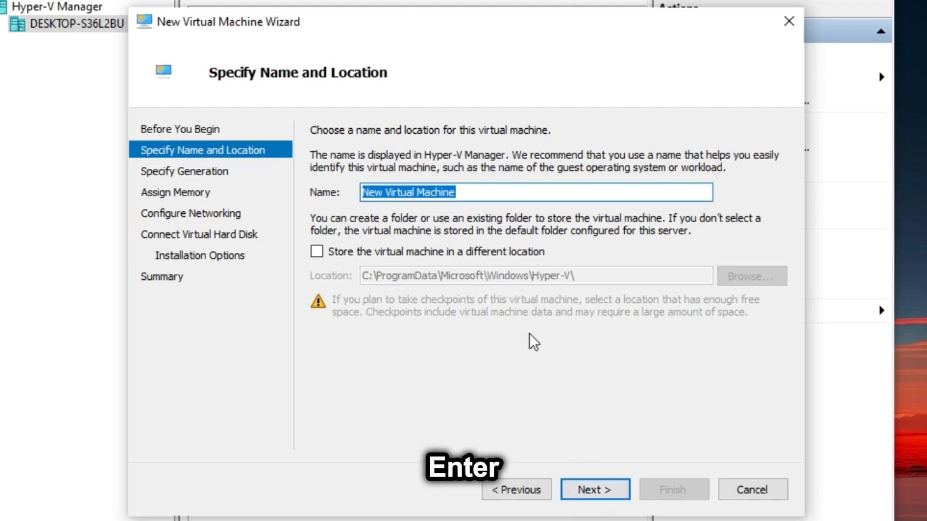
left_click_drag(471, 189, 334, 190)
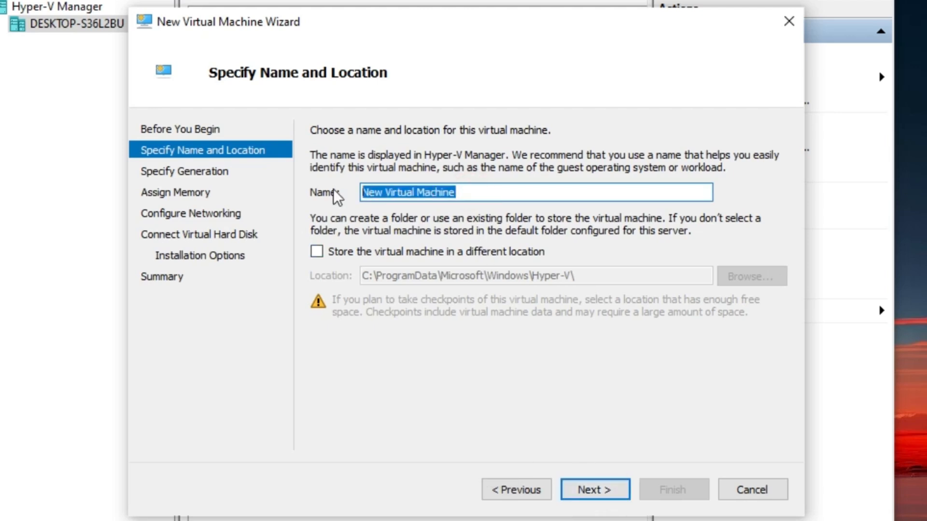
type("u")
key("BackSpace")
type("Ubuntu 25")
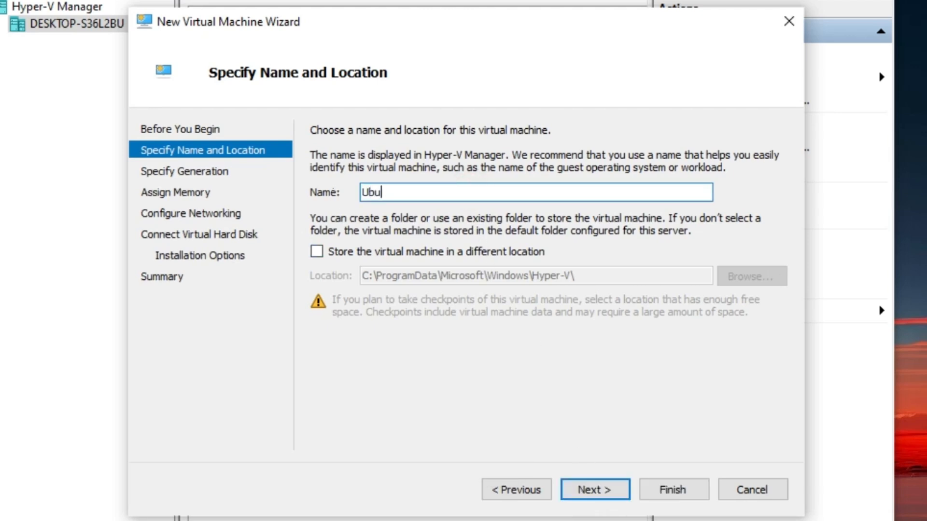
Store the VM in a different location, set to D:\Ubuntu25.
left_click(316, 251)
left_click(731, 279)
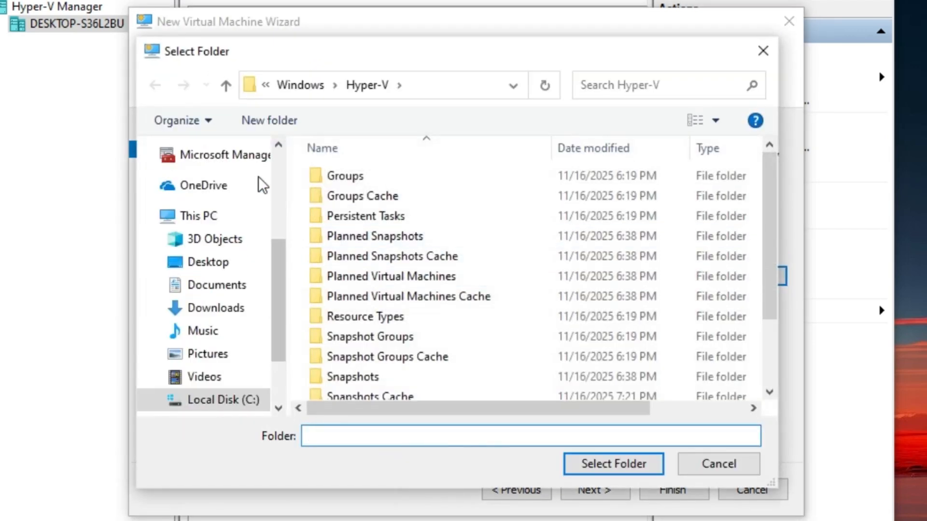
left_click(206, 213)
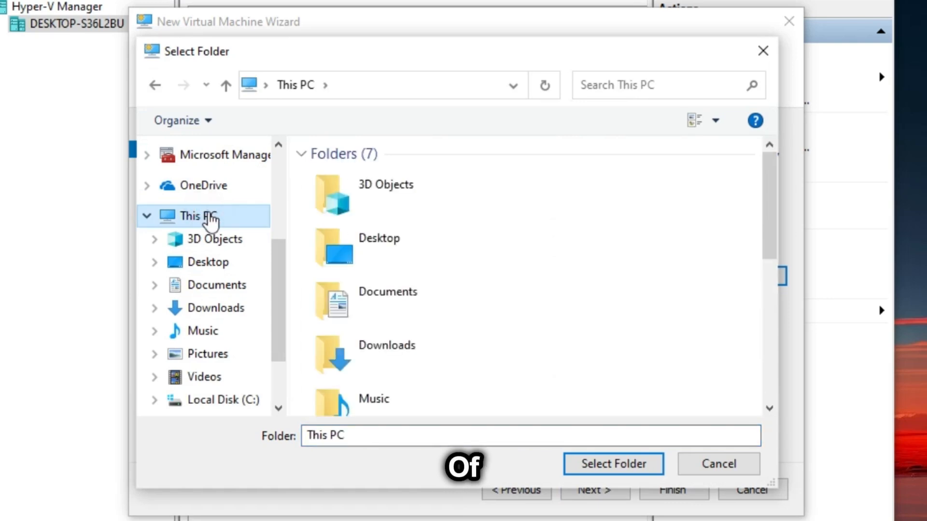
scroll(465, 321, "down", 5)
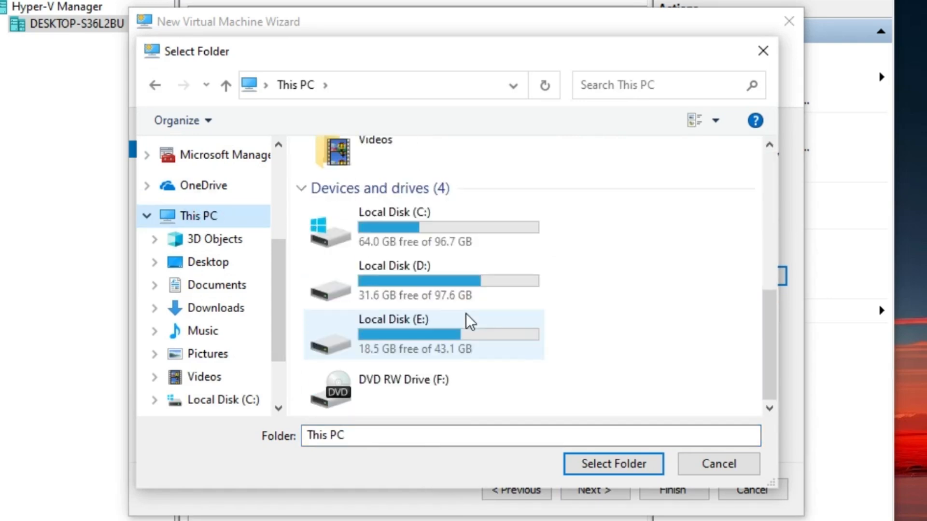
left_click(445, 280)
left_click(599, 463)
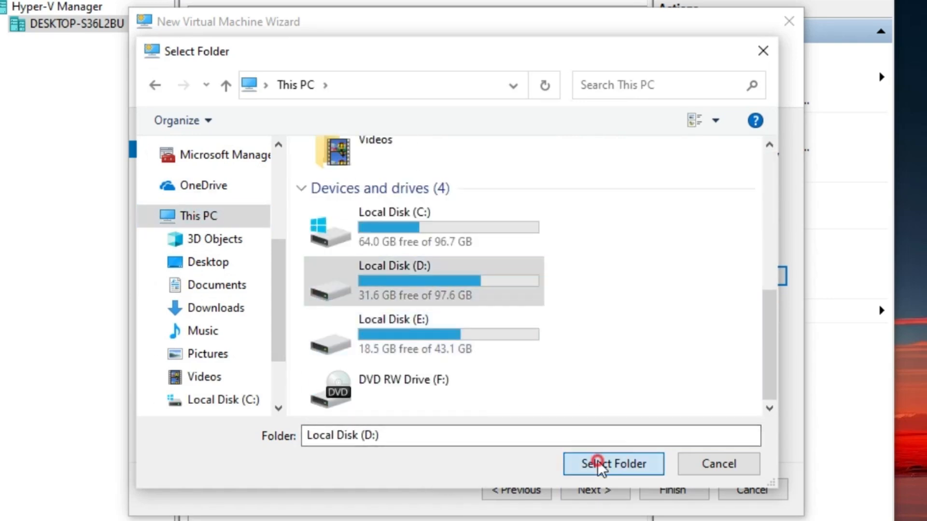
left_click(420, 273)
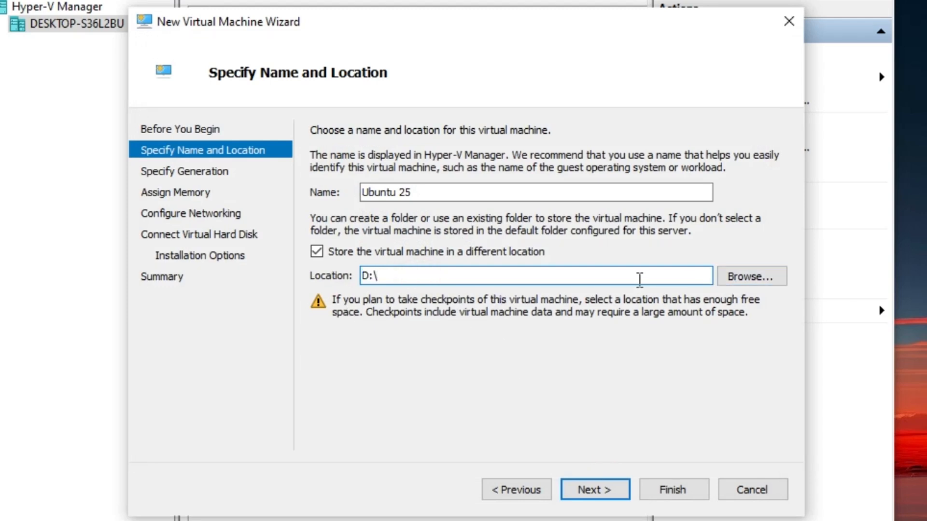
type("Ubuntu25")
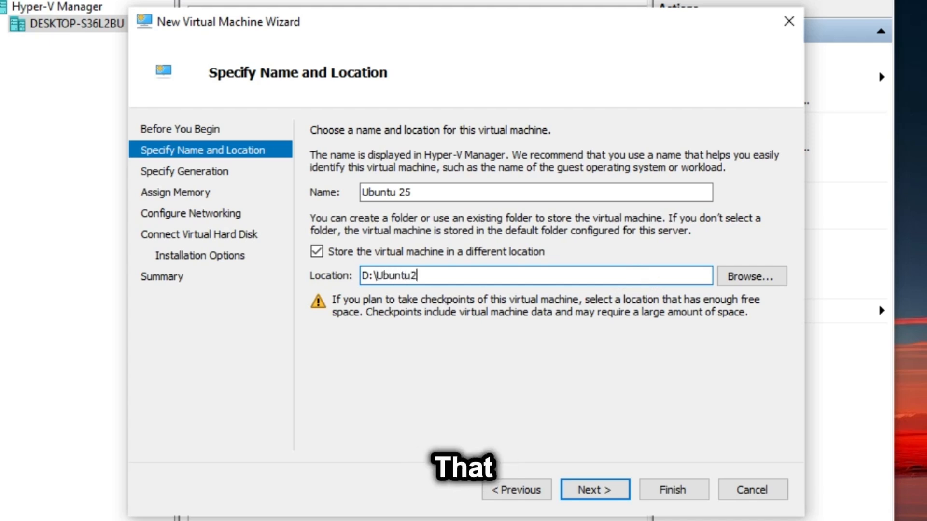
left_click(604, 492)
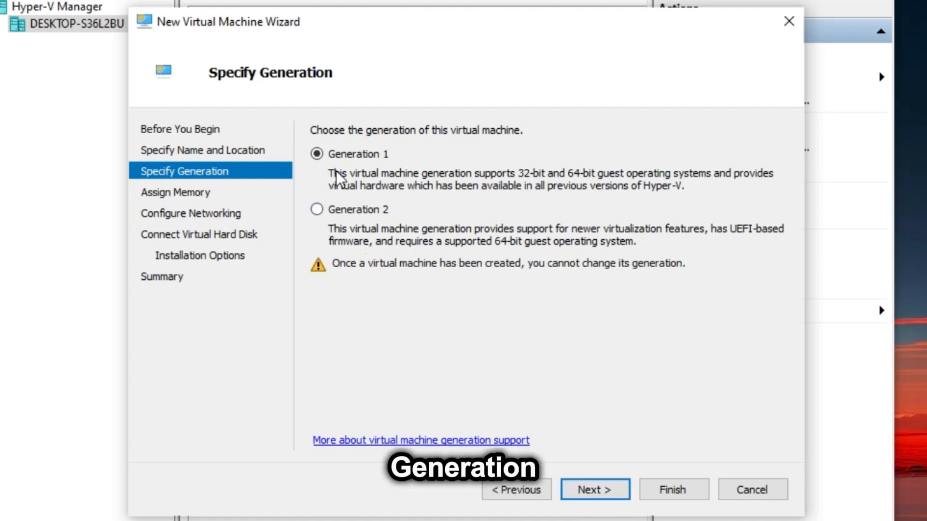
Make the VM Generation 2 with a static 4096 MB startup memory.
left_click(316, 209)
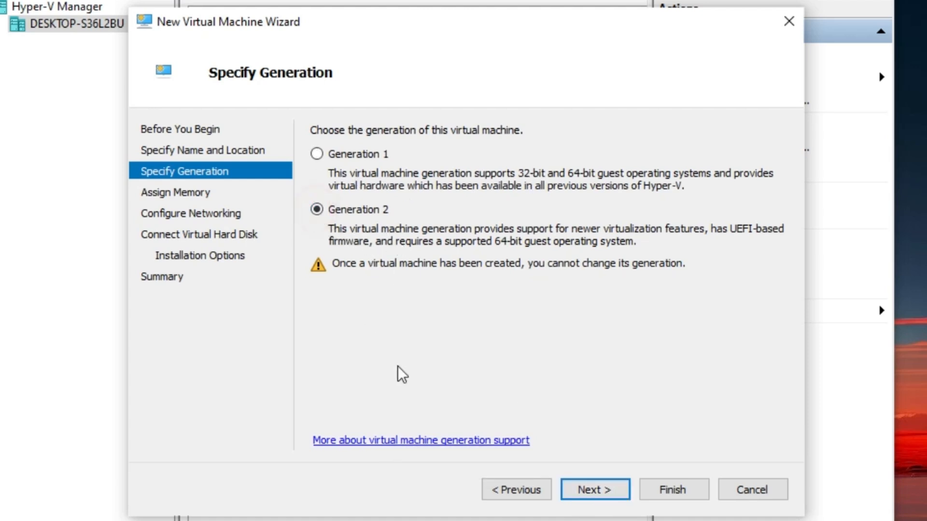
left_click(604, 491)
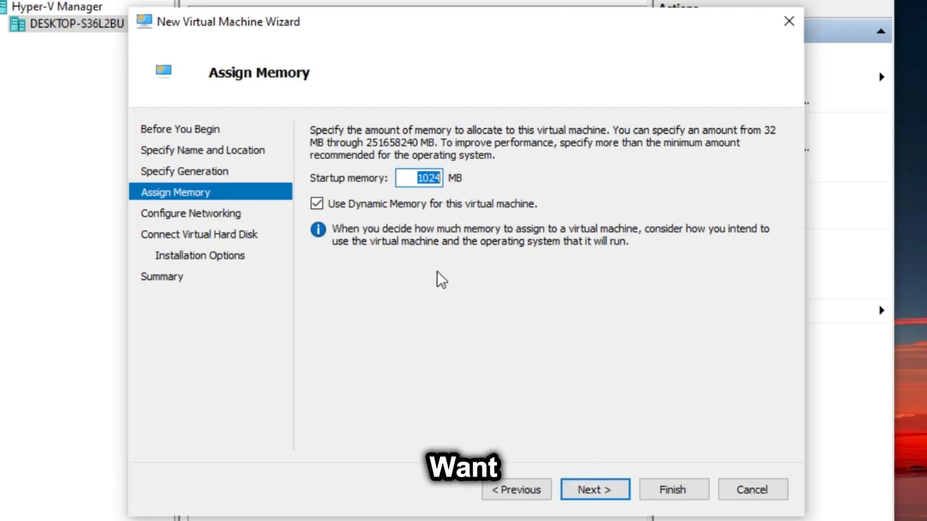
left_click_drag(416, 178, 442, 183)
type("4096")
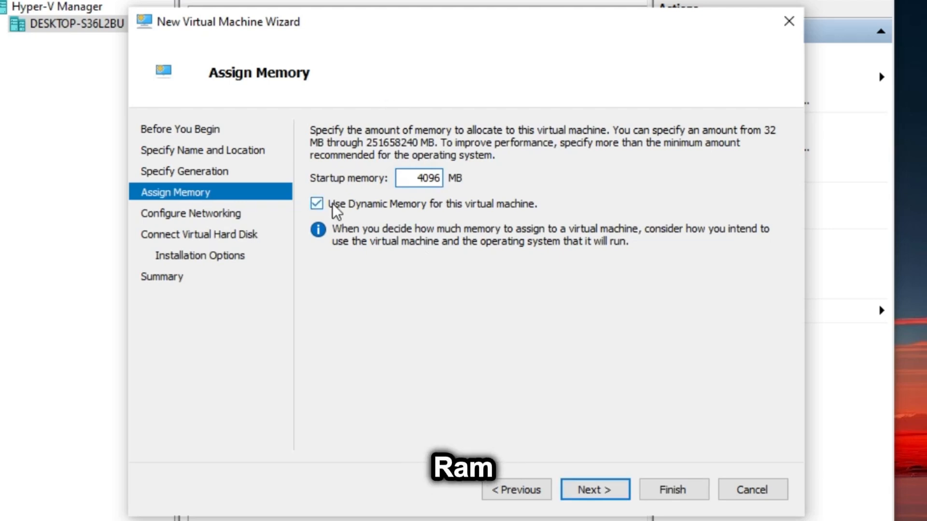
left_click(318, 204)
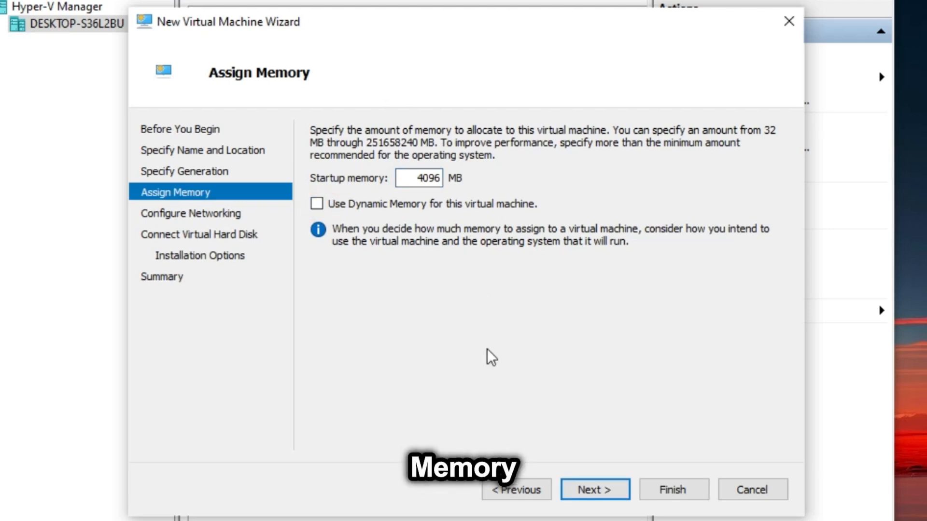
left_click(596, 501)
Connect the VM's network adapter to the Default Switch.
left_click(511, 175)
left_click(506, 197)
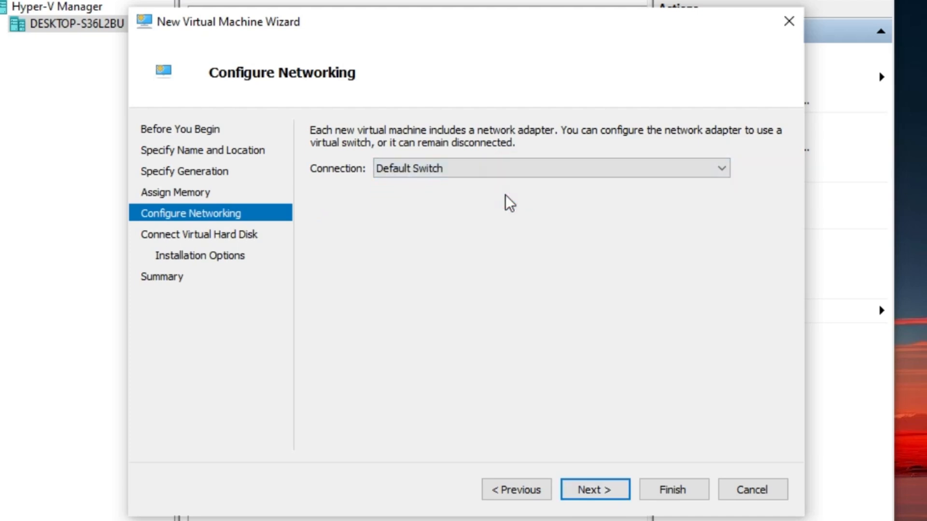
left_click(591, 497)
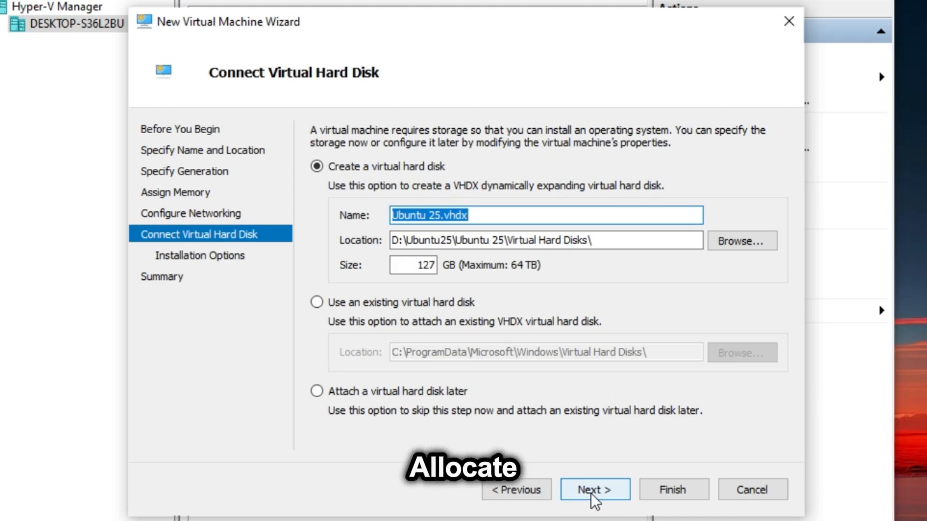
Set the new virtual hard disk size to 30 GB.
double_click(418, 267)
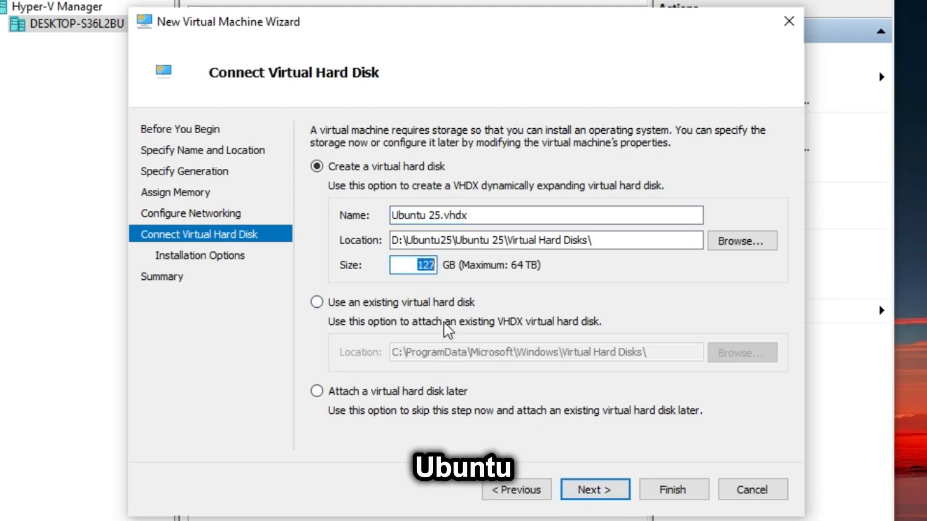
type("30")
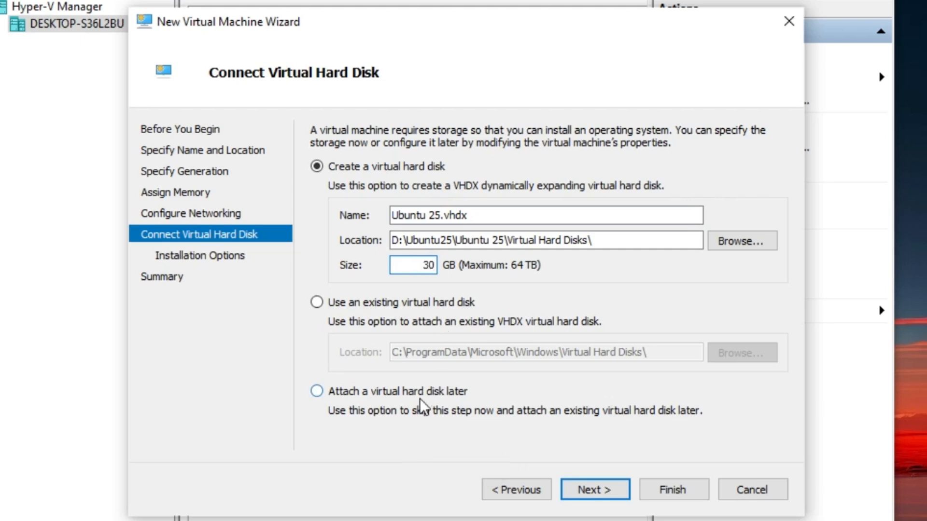
left_click(619, 500)
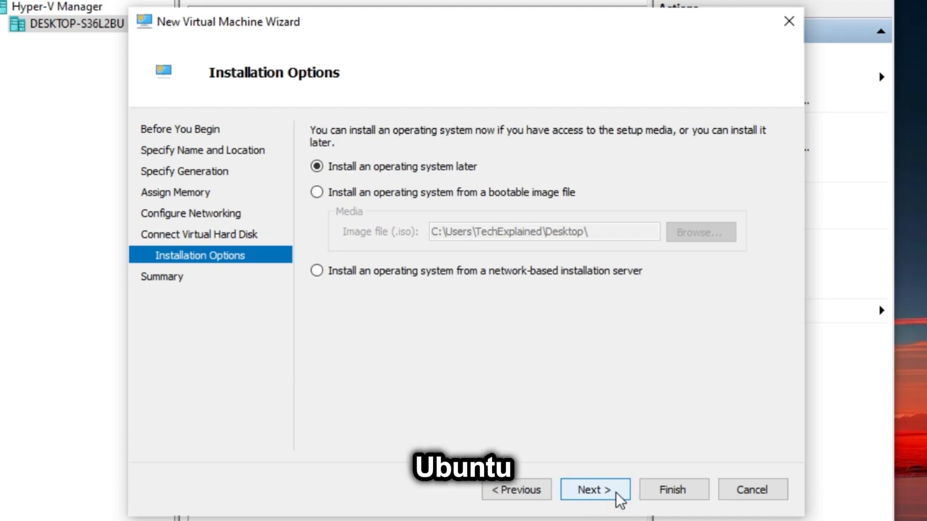
Use ubuntu-25.10-desktop-amd64.iso as the bootable install image and finish creating the VM.
left_click(316, 192)
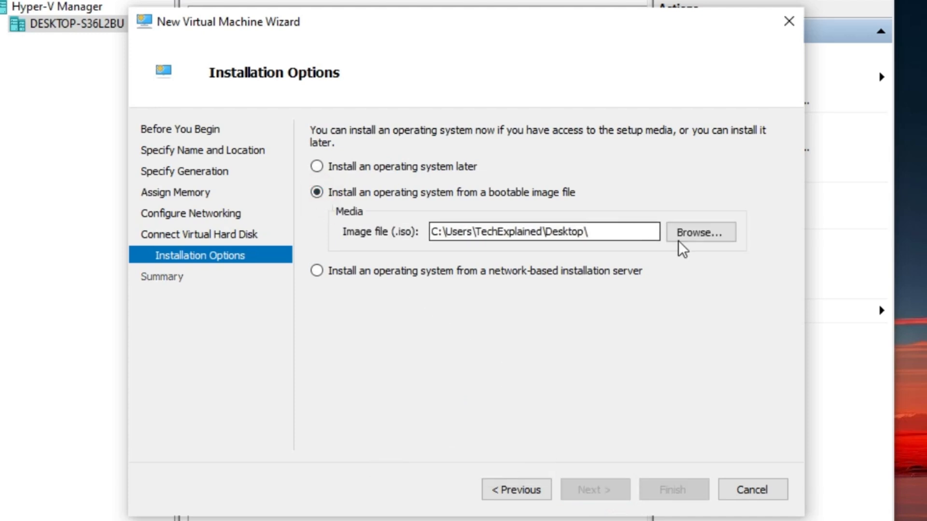
left_click(701, 240)
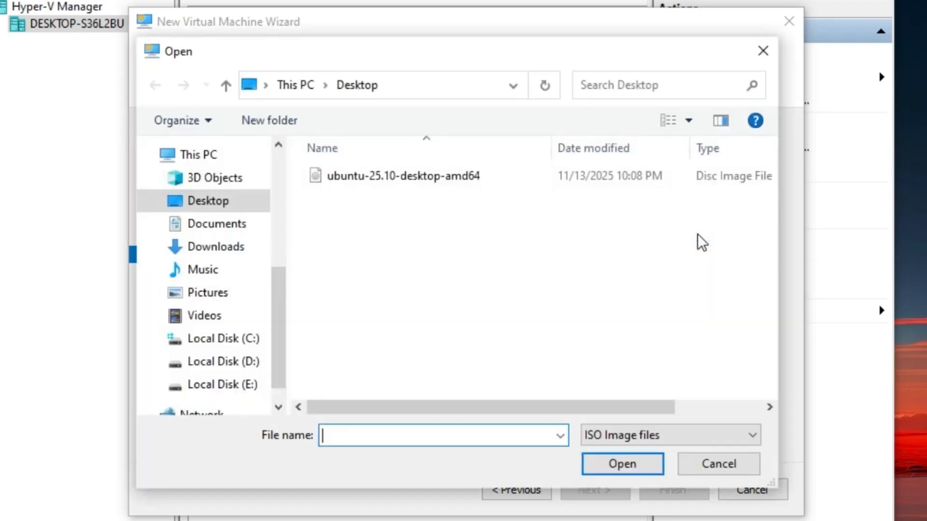
left_click(430, 182)
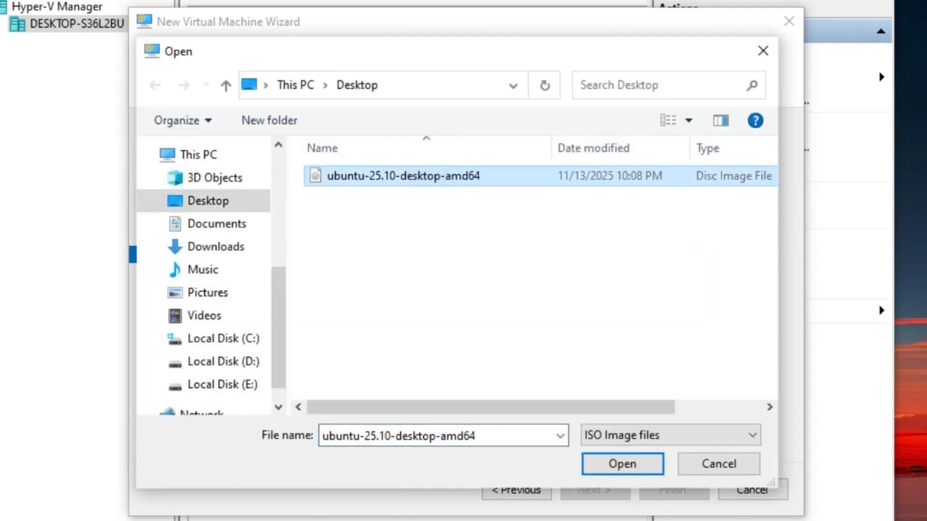
left_click(625, 466)
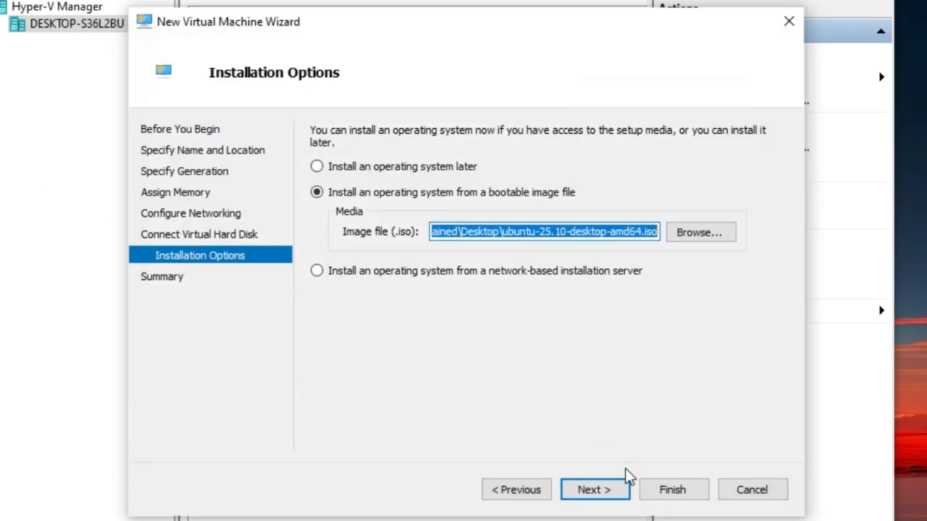
left_click(610, 494)
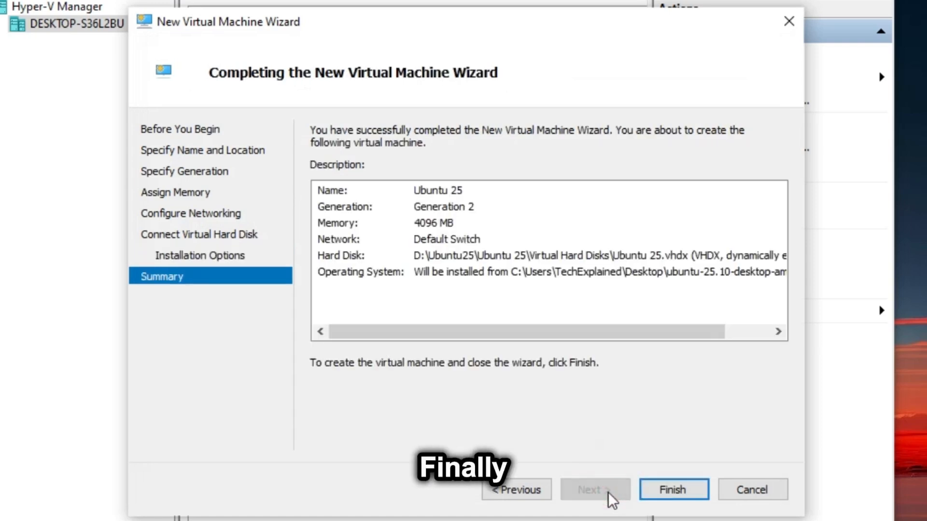
left_click(653, 493)
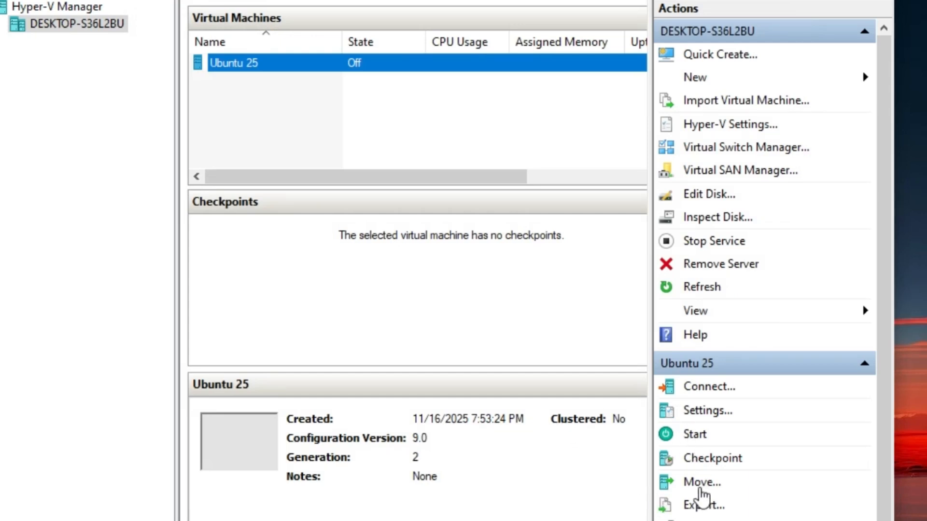
Open the Ubuntu 25 VM's settings and disable Secure Boot.
left_click(705, 411)
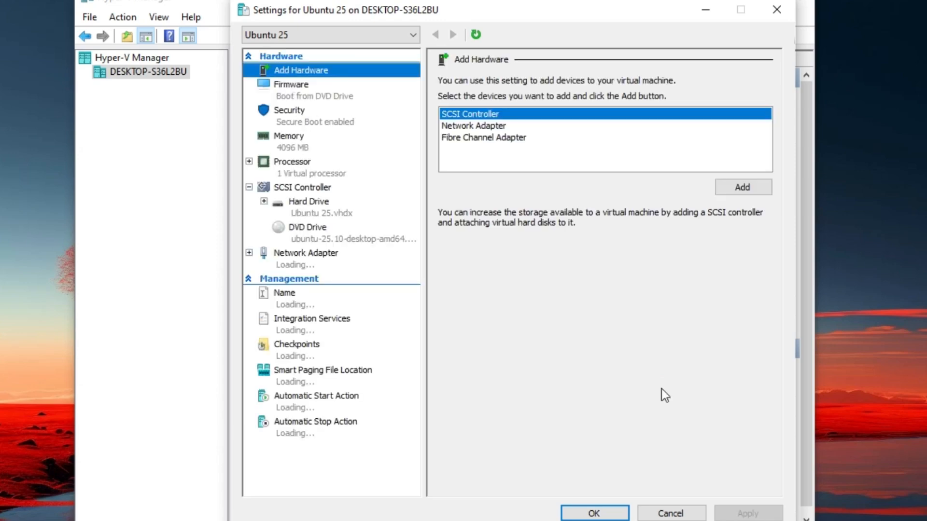
left_click(292, 111)
left_click(456, 123)
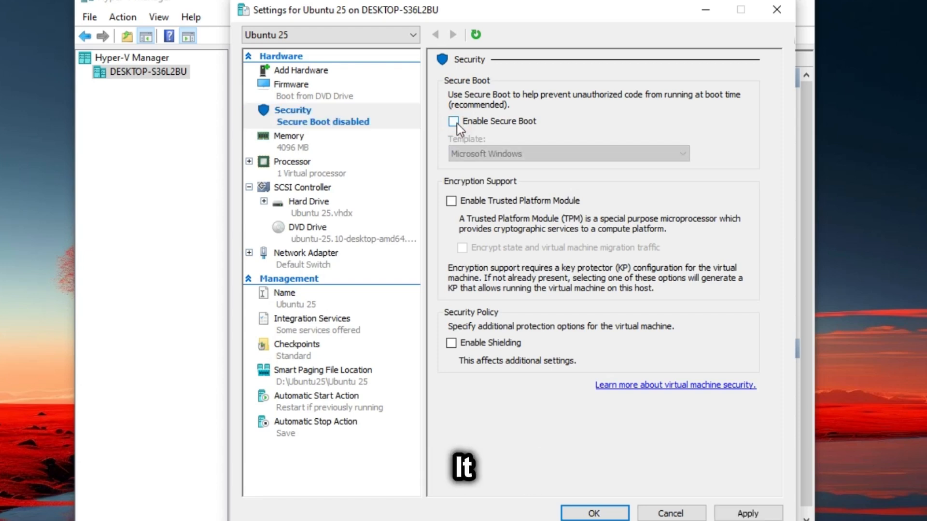
left_click(746, 514)
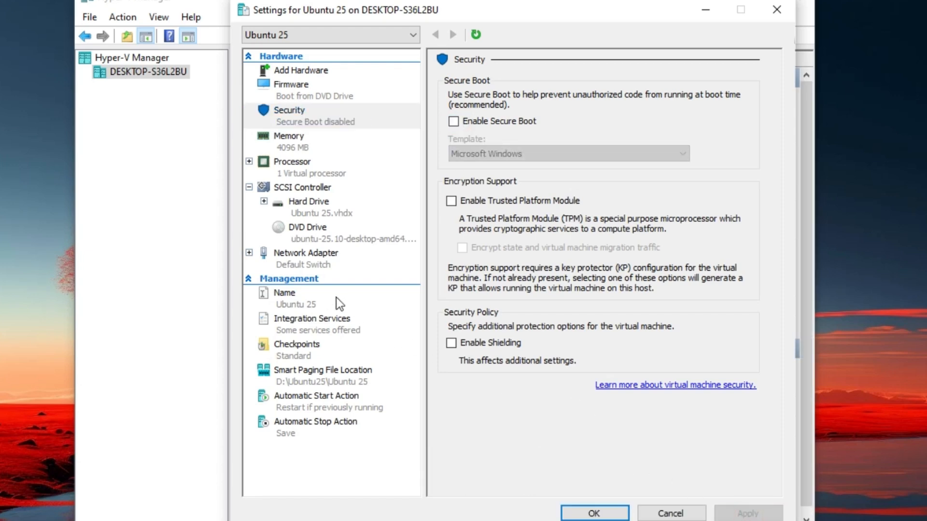
Raise the VM to 2 virtual processors, review drive and memory settings, and confirm.
left_click(291, 165)
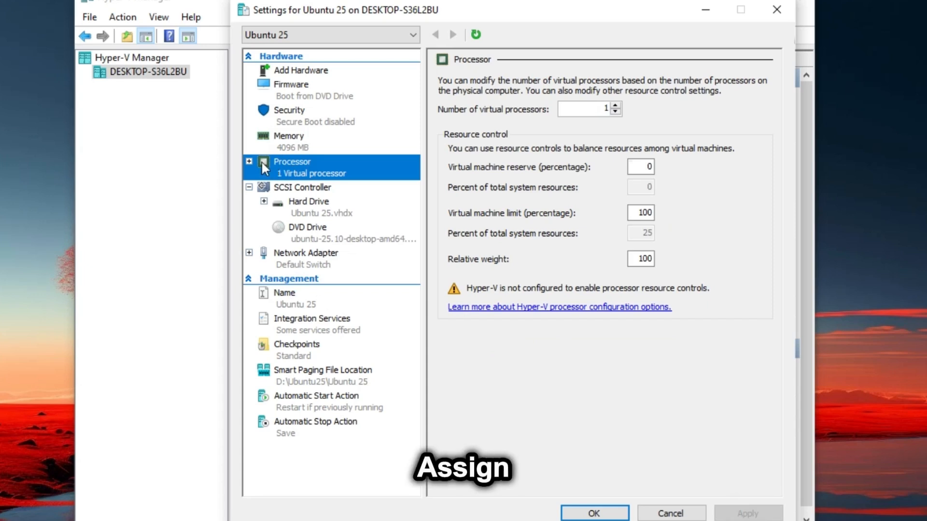
left_click(615, 106)
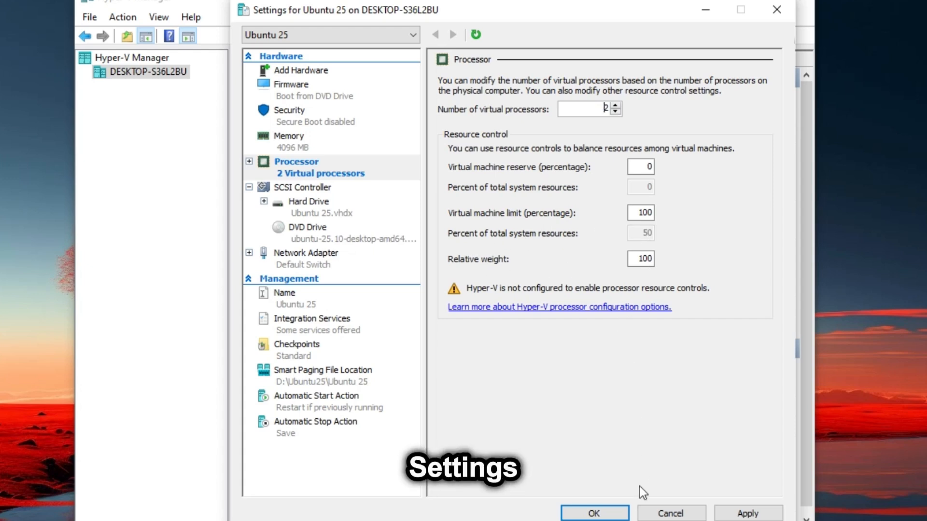
left_click(740, 517)
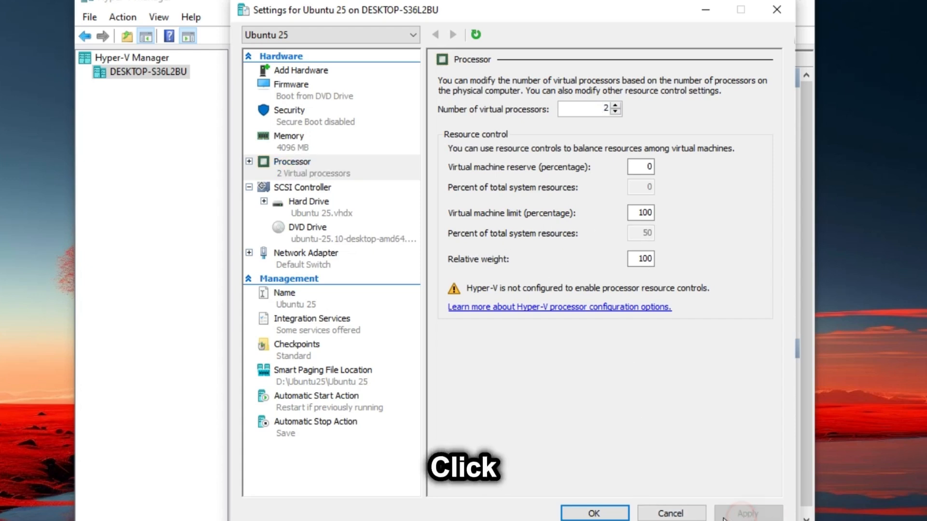
left_click(300, 202)
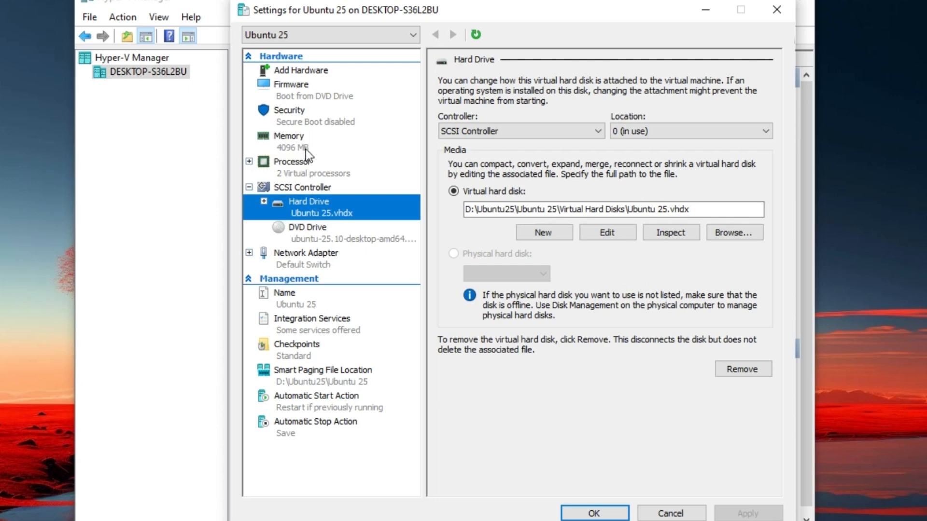
left_click(302, 147)
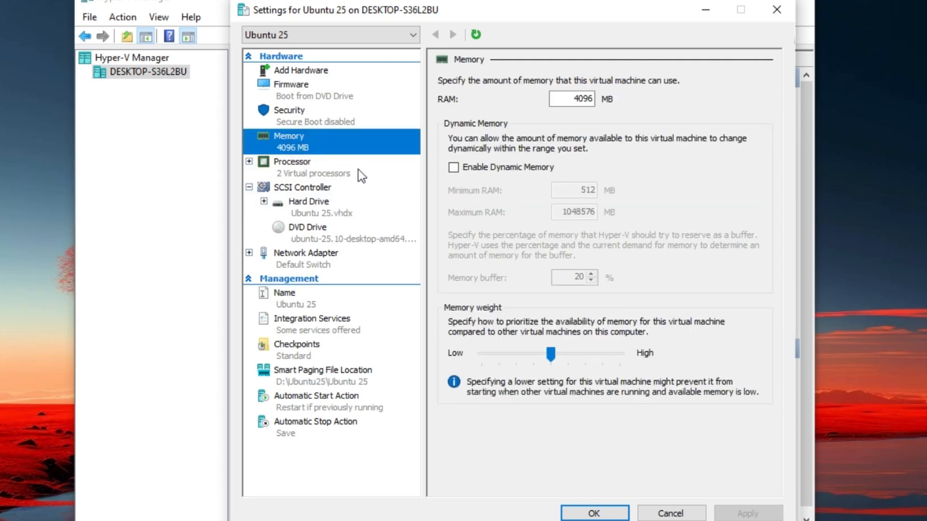
left_click(304, 115)
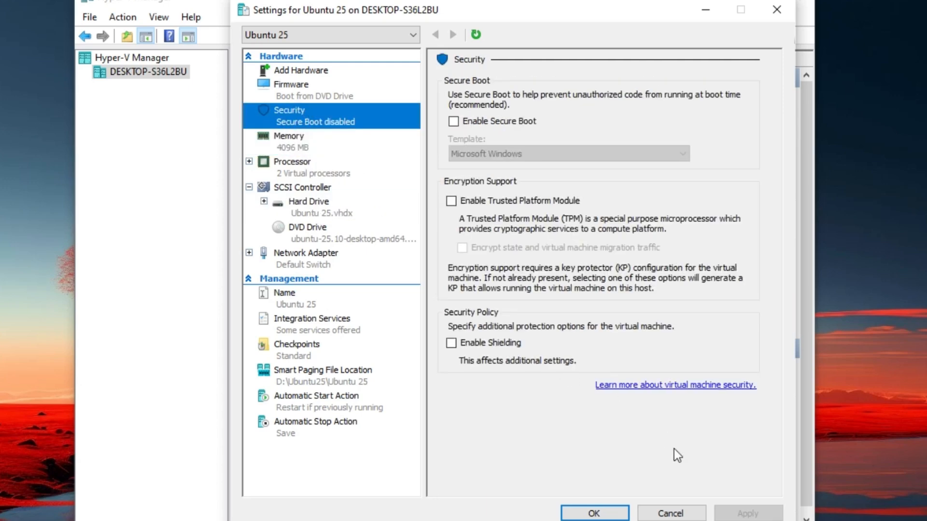
left_click(596, 513)
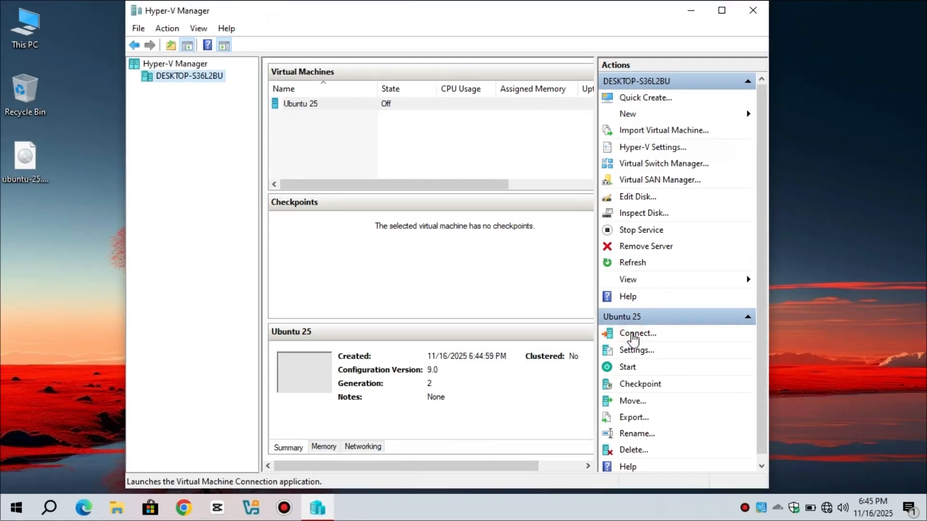
Connect to and start the Ubuntu 25 VM, boot 'Try or Install Ubuntu', and go full screen.
left_click(633, 338)
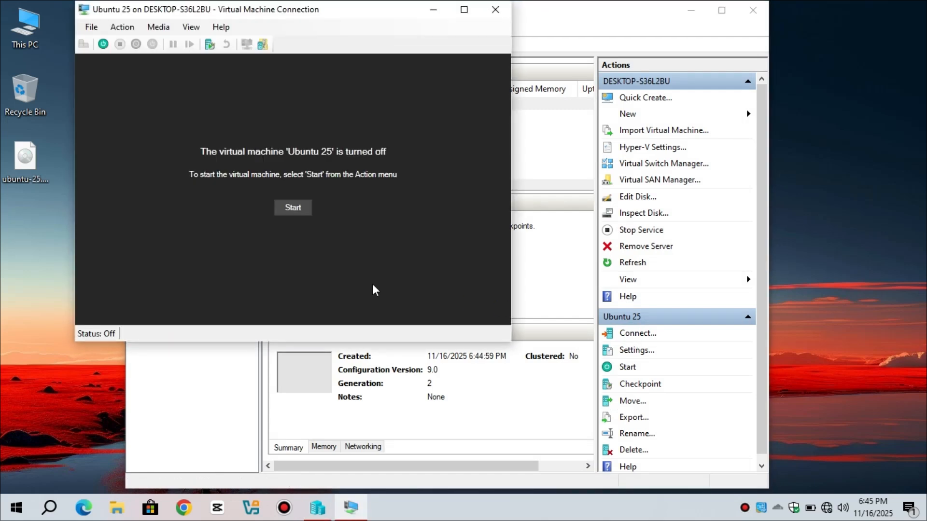
left_click(291, 212)
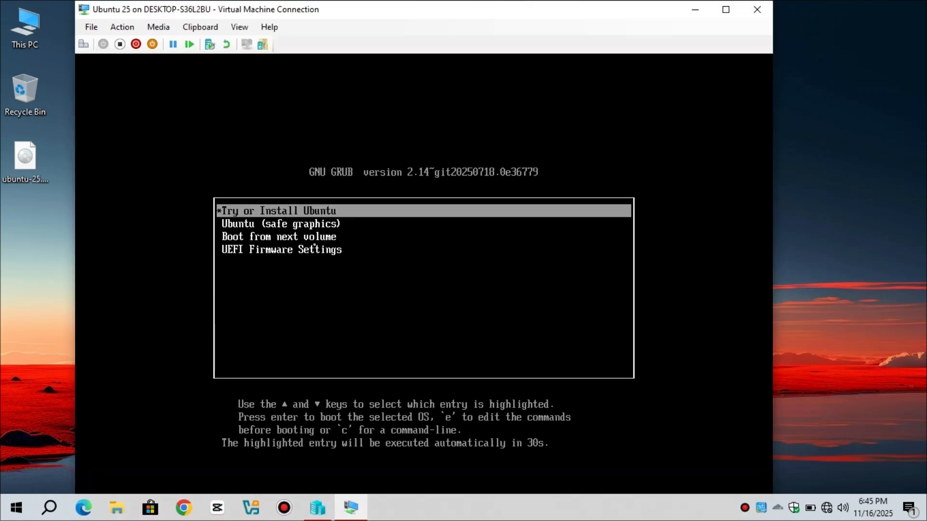
key("Down")
key("Down")
key("Up")
key("Up")
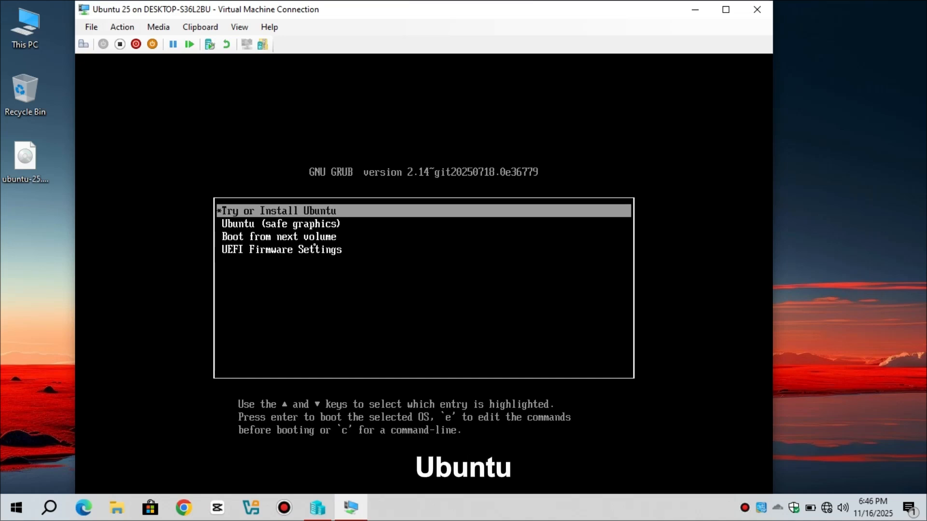
key("Return")
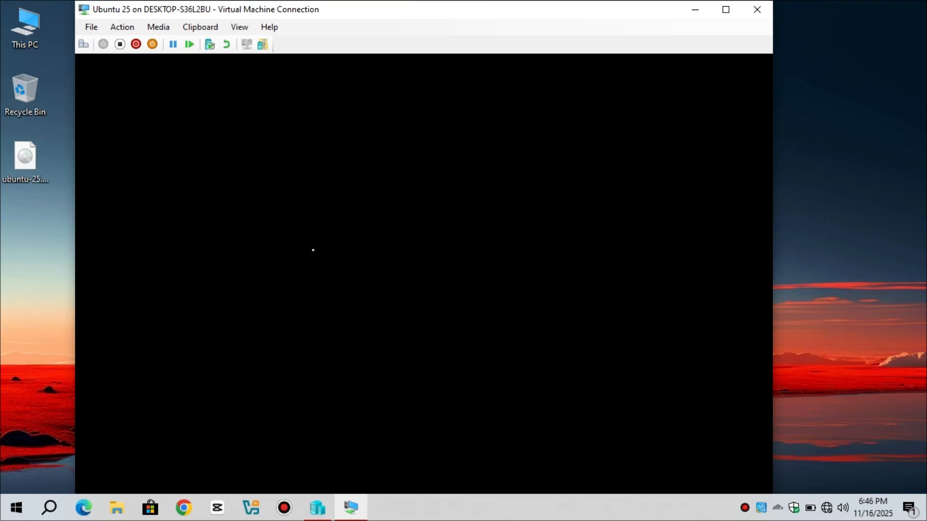
left_click(239, 29)
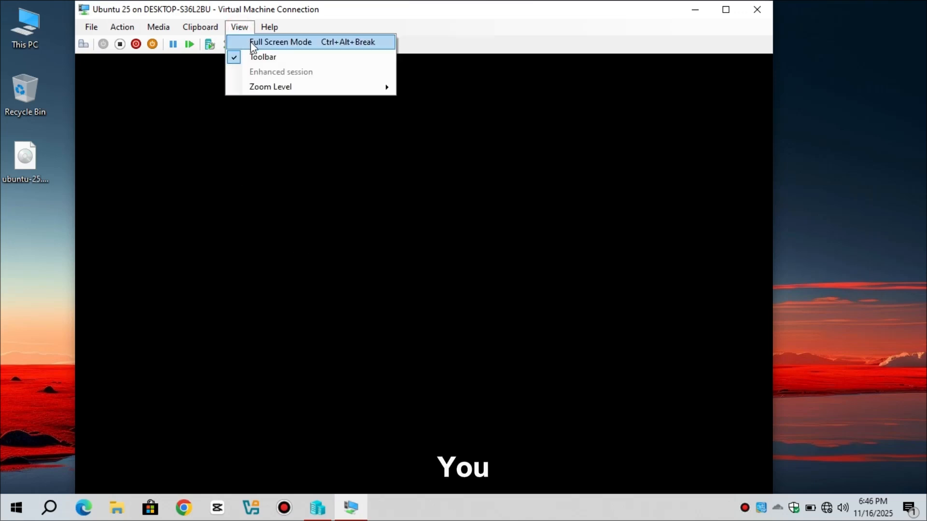
left_click(274, 44)
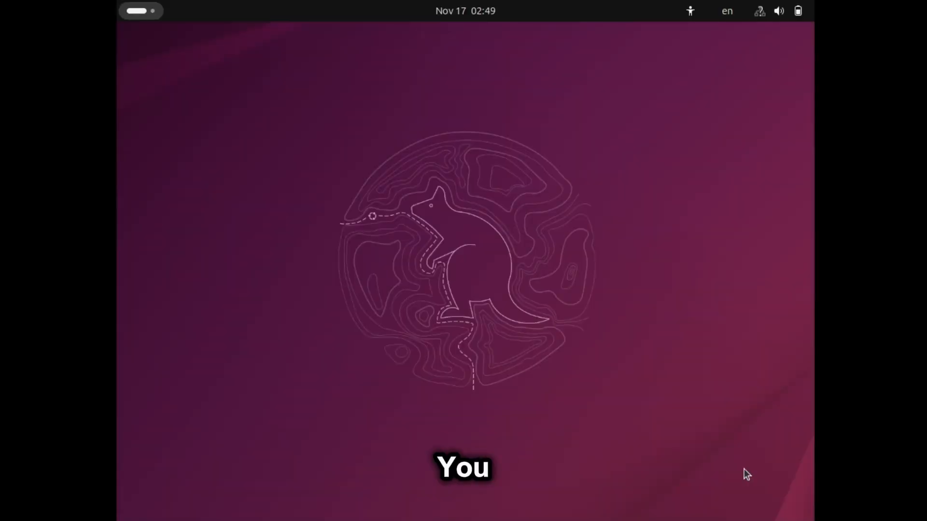
From the Activities overview, launch the Ubuntu installer from the dock.
left_click(135, 12)
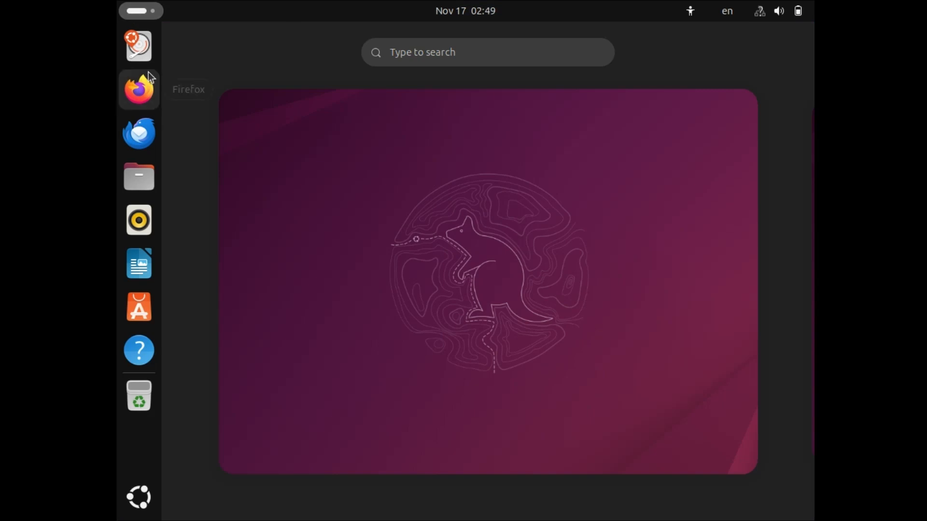
left_click(144, 51)
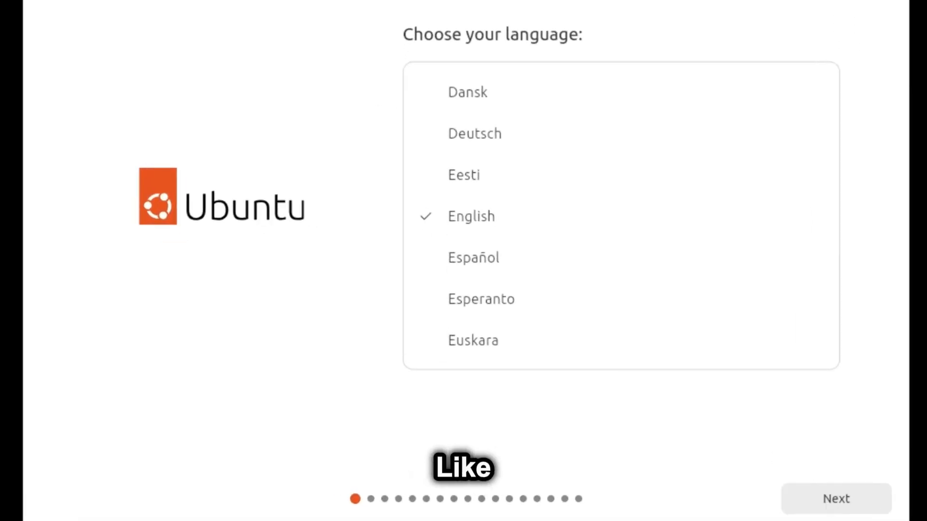
Keep English language, default accessibility and English (US) keyboard, and skip connecting to the internet.
left_click(836, 502)
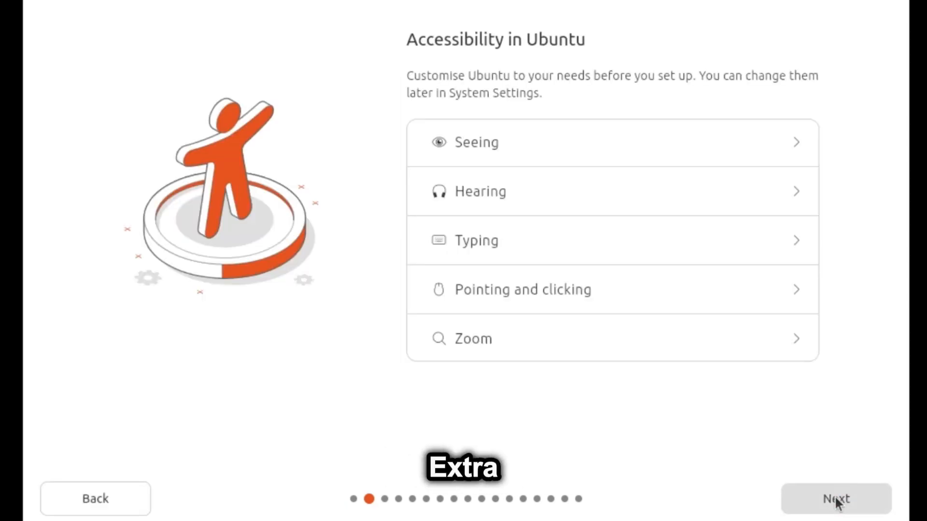
left_click(837, 502)
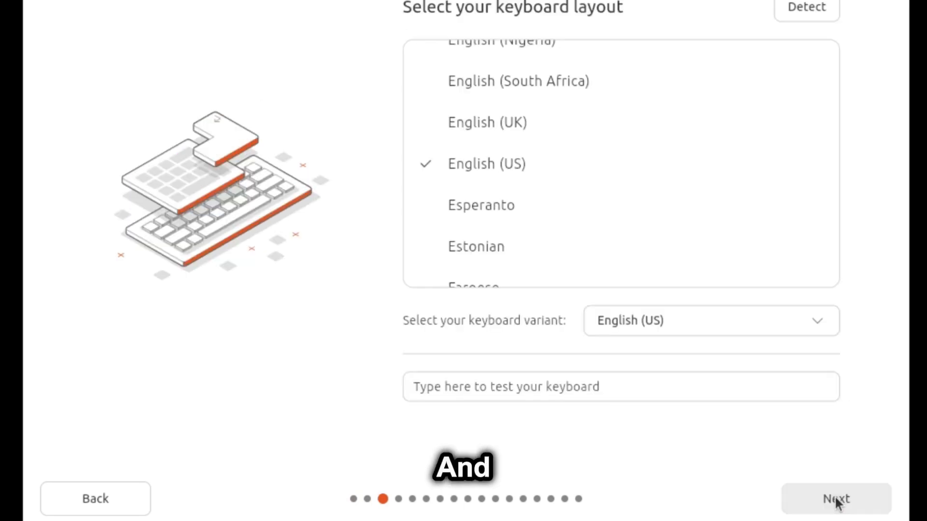
left_click(837, 502)
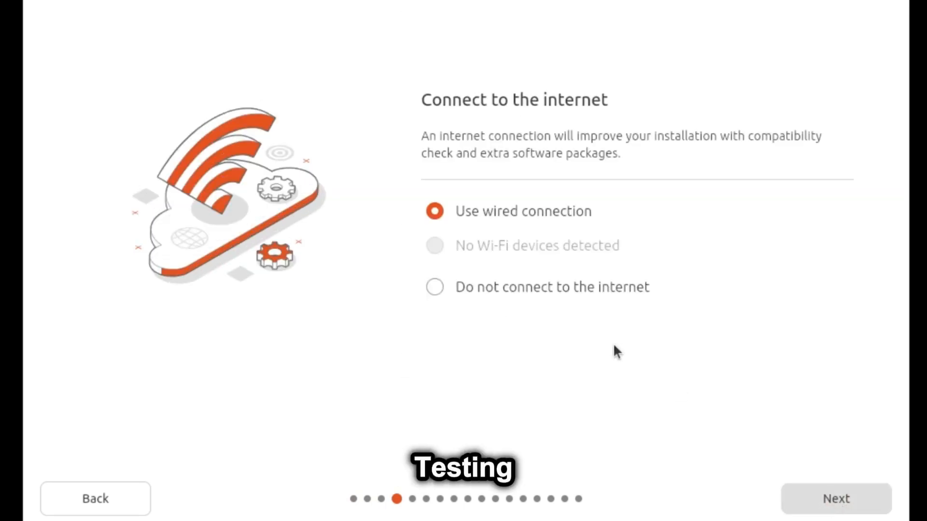
left_click(432, 287)
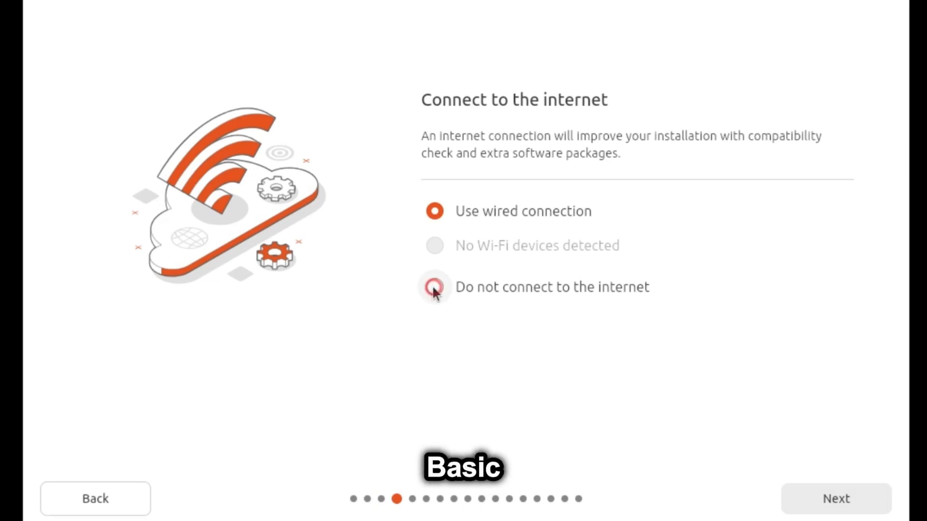
left_click(843, 502)
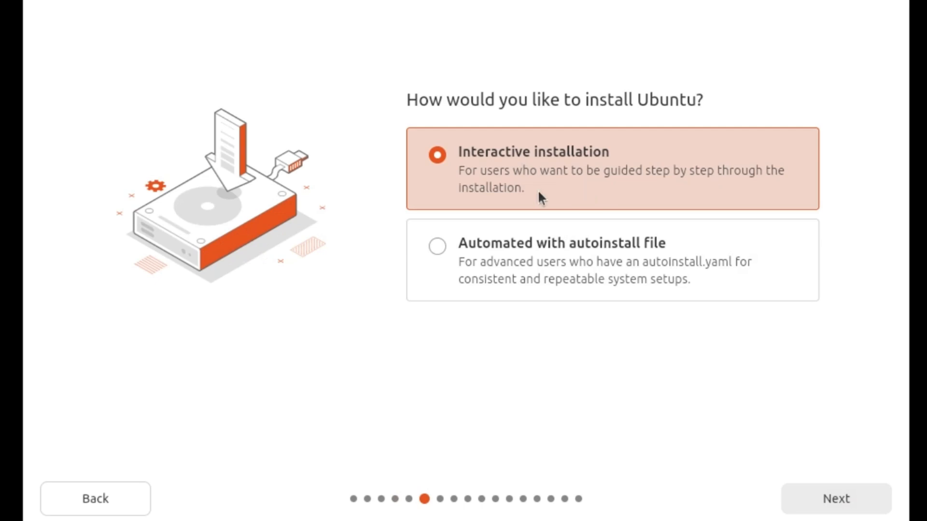
Choose interactive install, default apps, third-party drivers, erase disk, and no encryption.
left_click(831, 504)
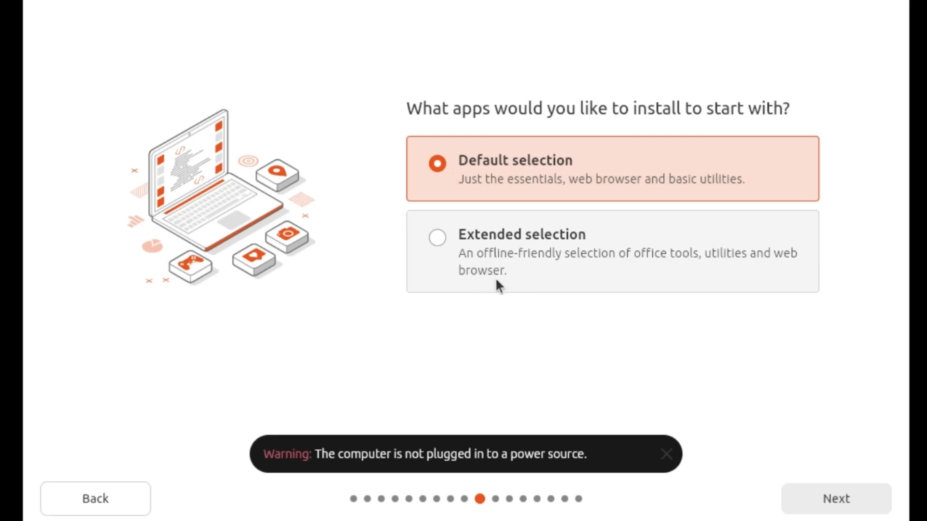
left_click(833, 504)
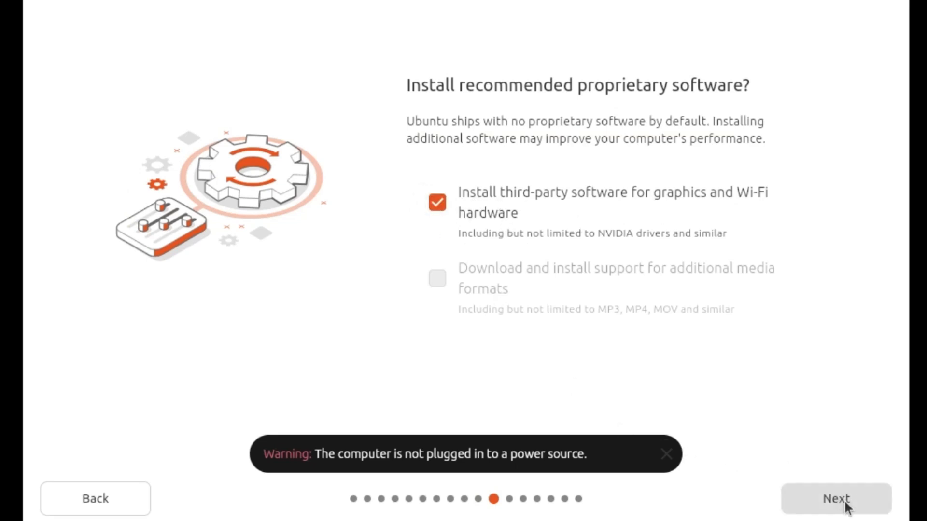
left_click(666, 455)
left_click(827, 497)
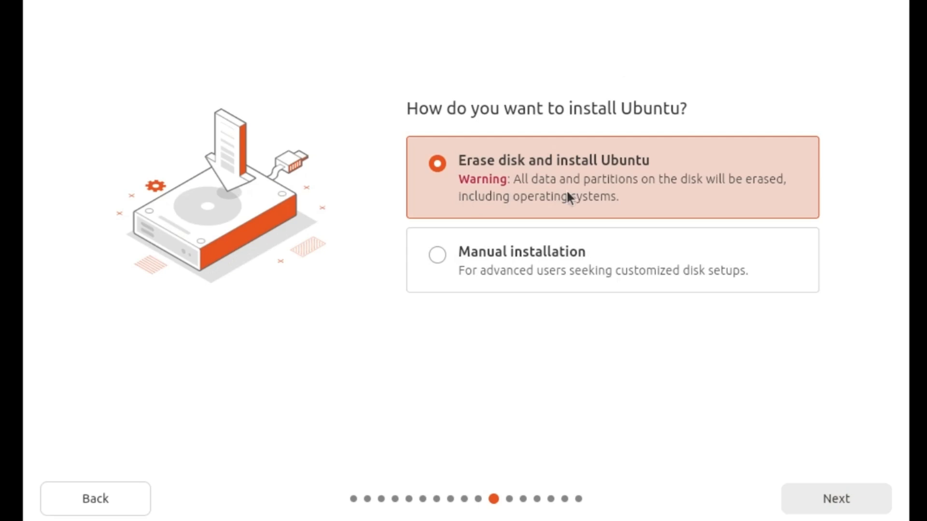
left_click(848, 495)
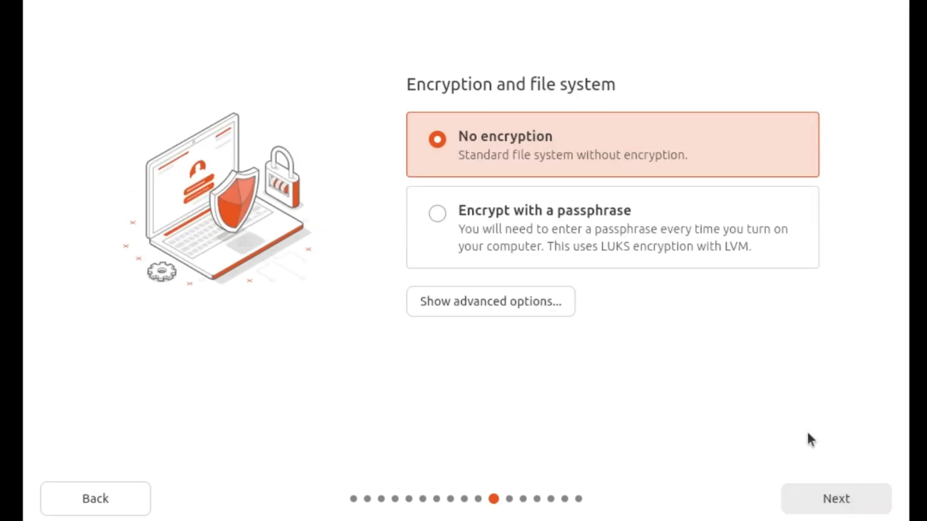
left_click(836, 500)
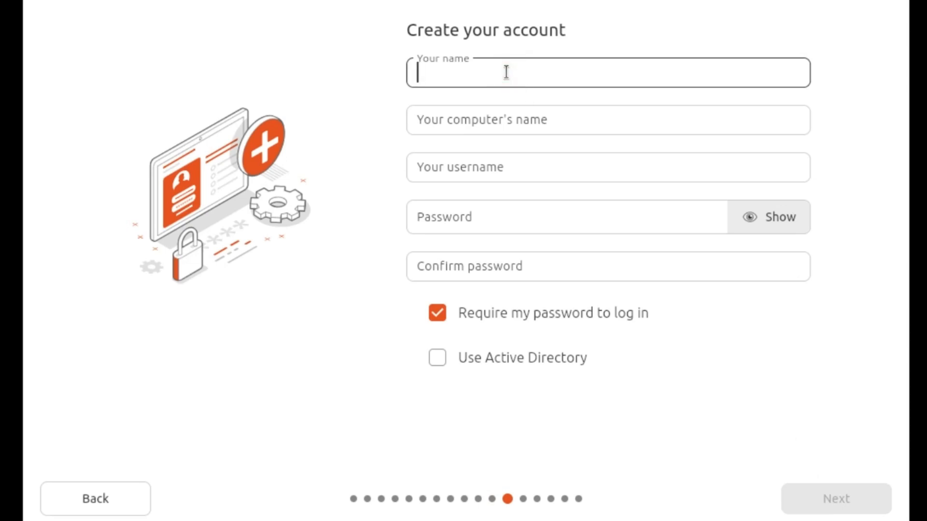
Create the user account by entering the name and a confirmed password.
type("TechExplai")
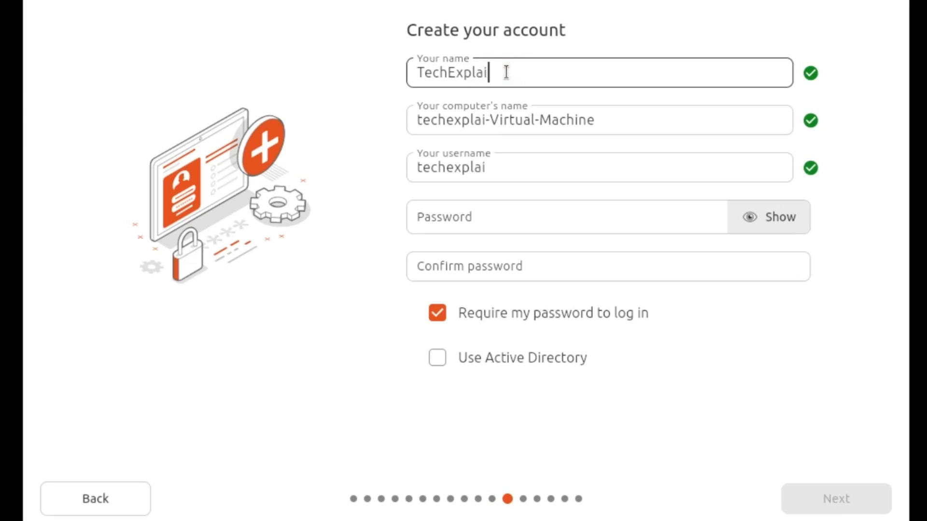
type("ned")
left_click(570, 219)
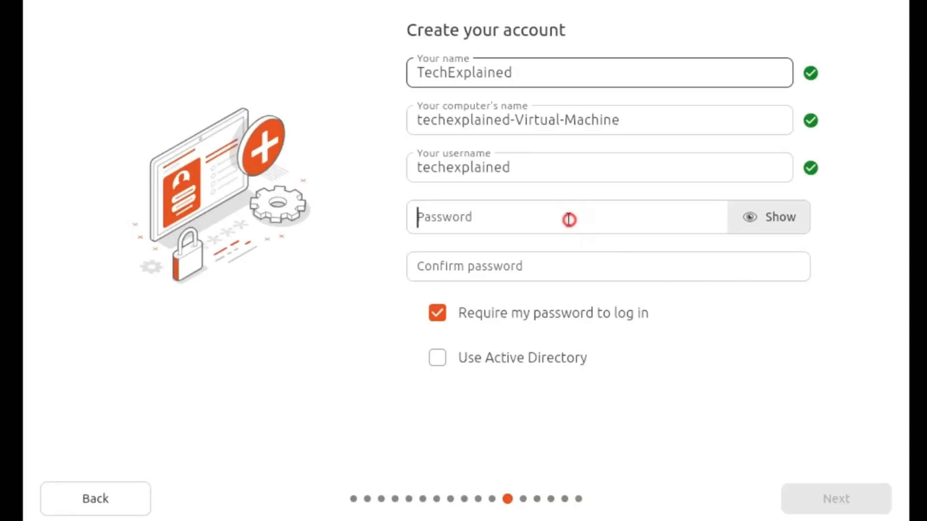
type("123")
left_click(575, 263)
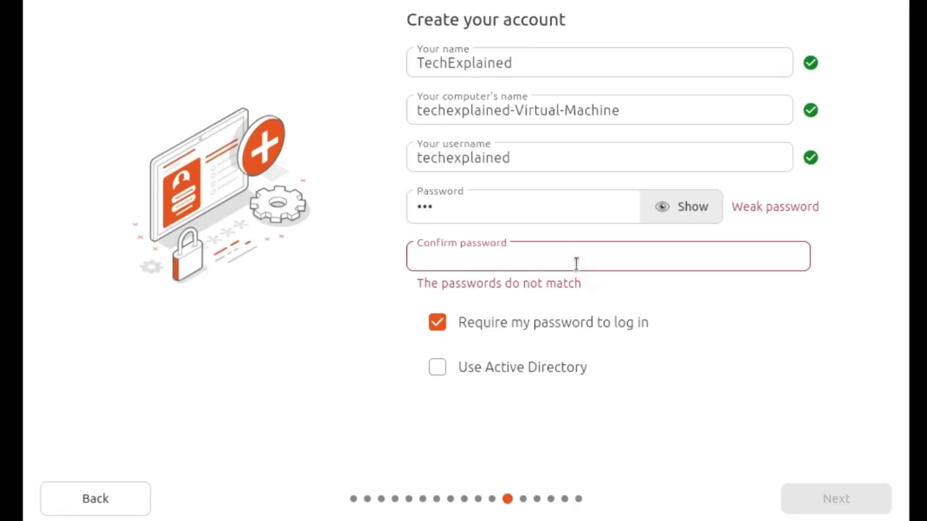
type("123")
left_click(836, 500)
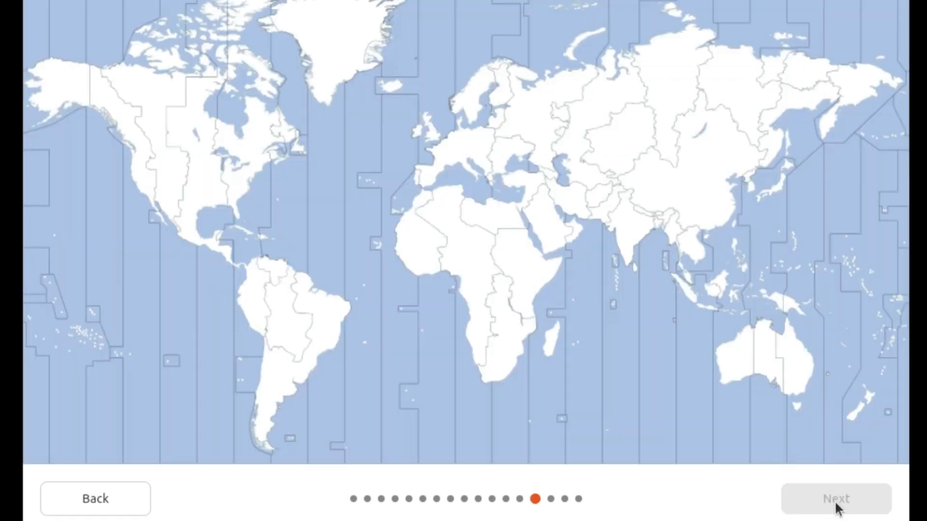
Set the time zone to Pakistan and start the Ubuntu installation.
left_click(604, 210)
left_click(848, 504)
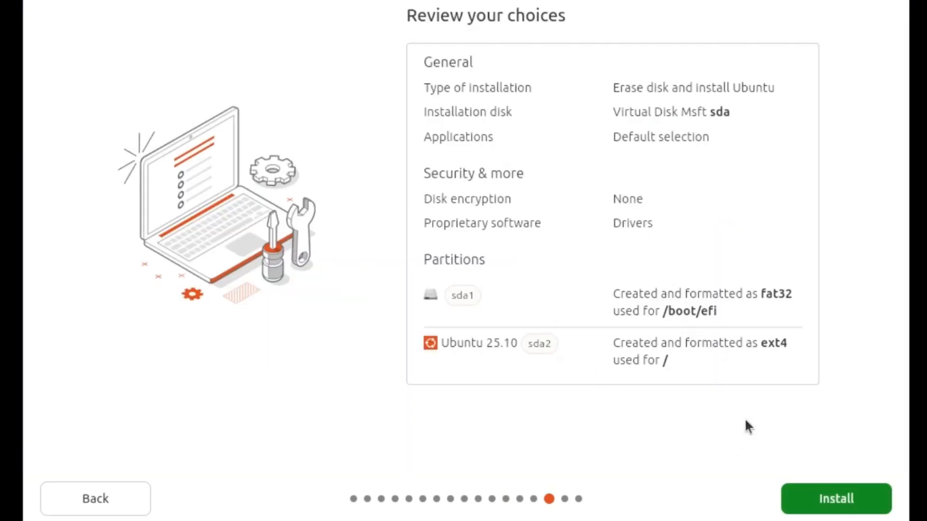
left_click(826, 502)
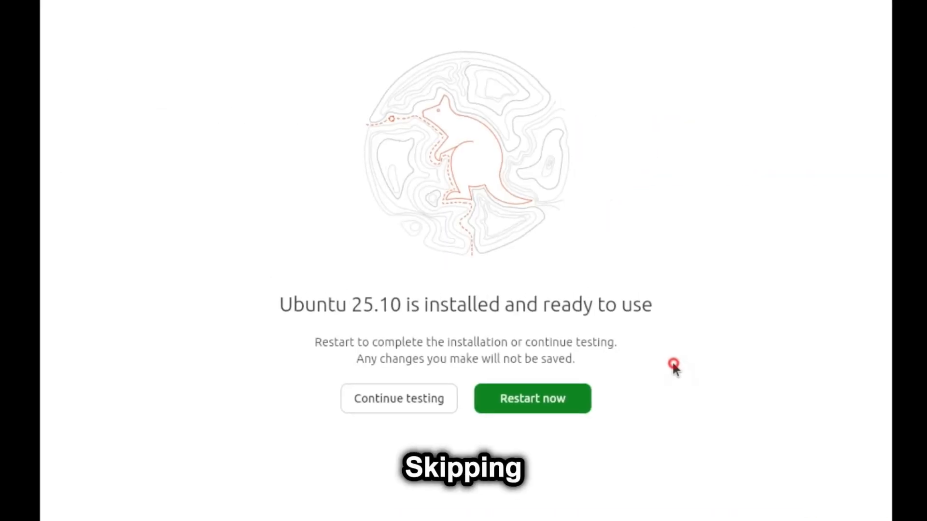
Reboot into the newly installed Ubuntu and log in with the user's password.
left_click(523, 411)
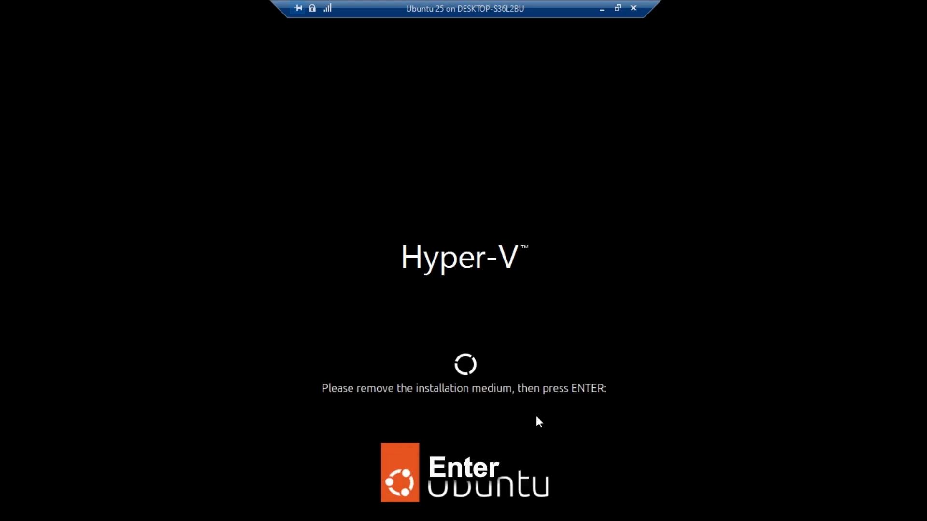
key("Return")
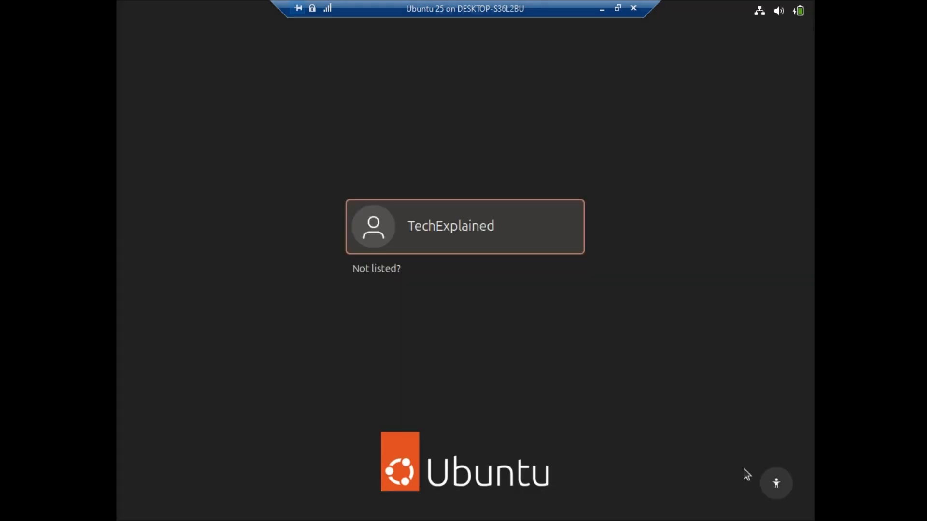
left_click(421, 238)
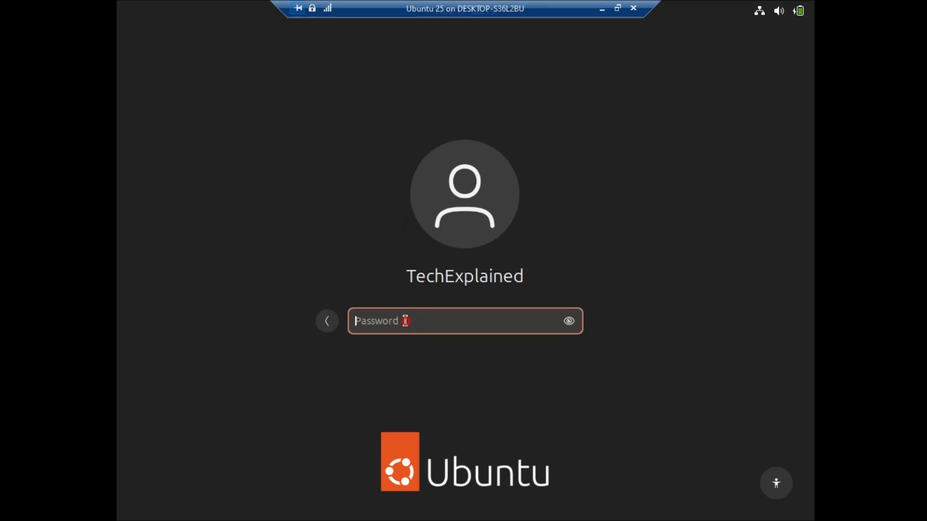
type("•••")
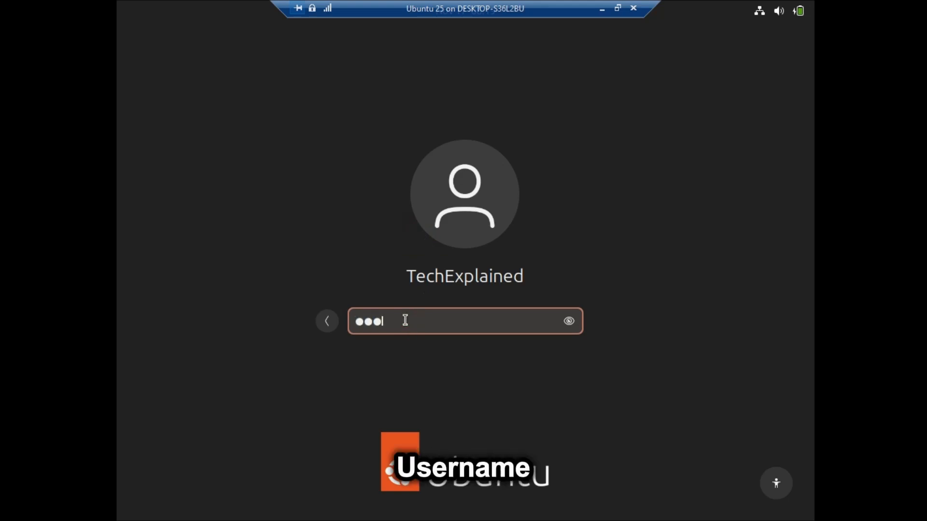
key("Return")
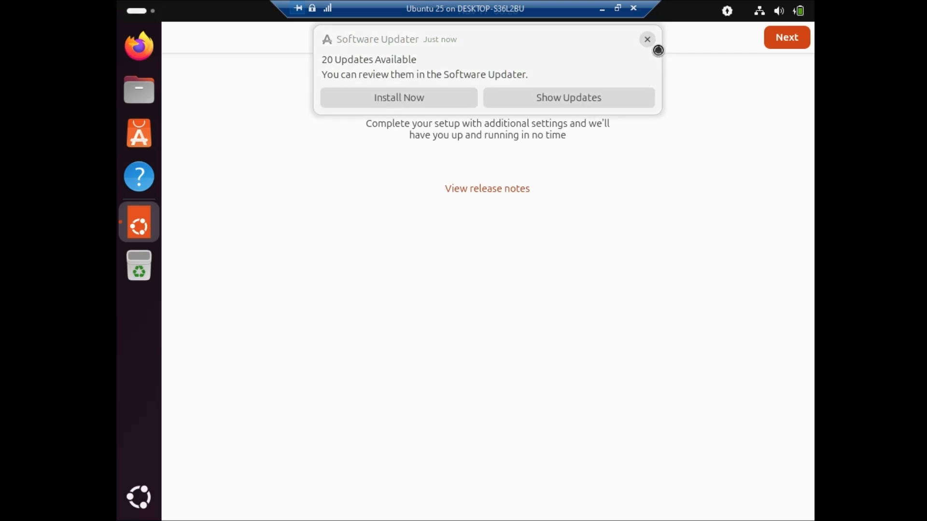
Dismiss the updates notice and finish the welcome setup, choosing 'No, don't share' for system data.
left_click(648, 40)
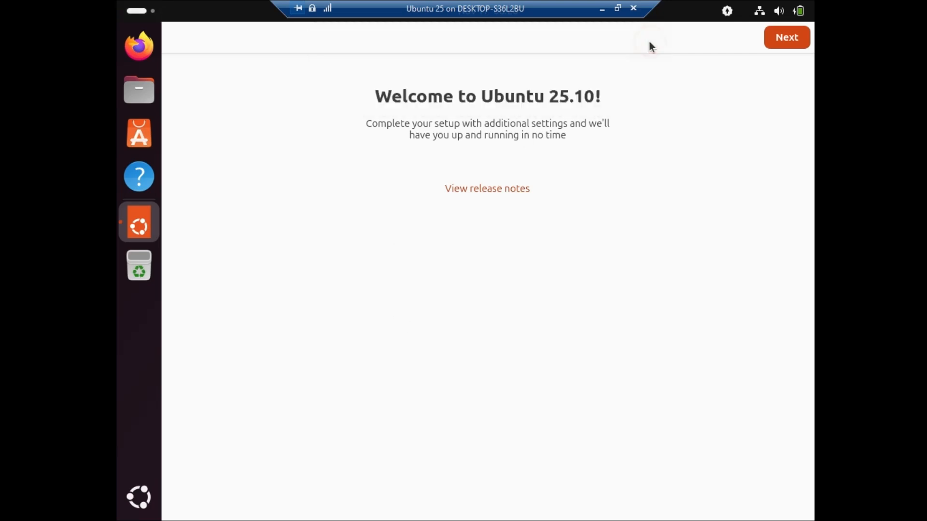
left_click(797, 39)
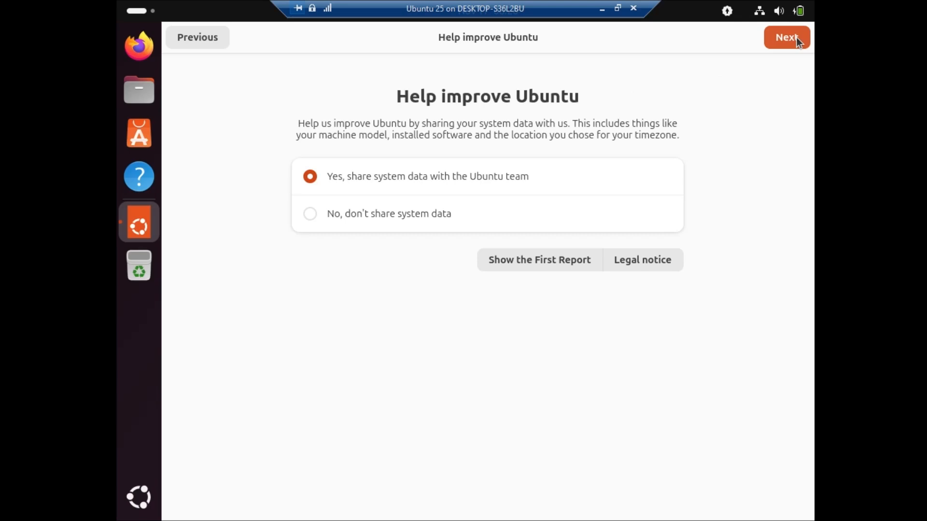
left_click(420, 214)
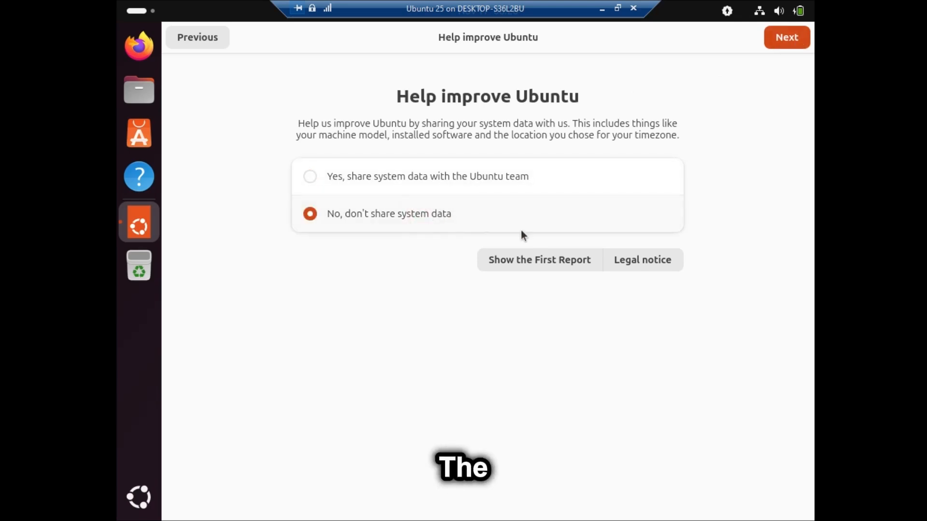
left_click(782, 41)
left_click(783, 40)
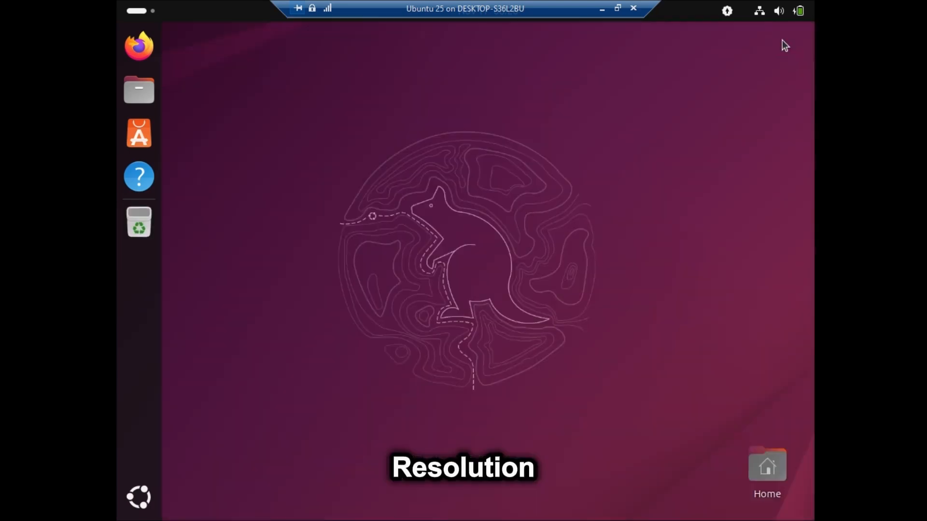
Open Settings and set the display resolution to 1366 × 768 (16:9), keeping the changes.
left_click(139, 497)
left_click(363, 295)
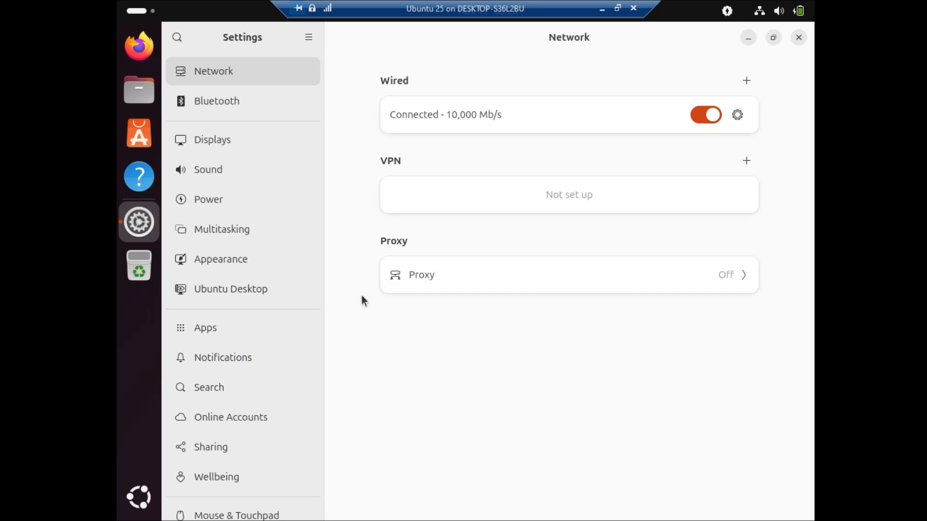
left_click(224, 145)
left_click(724, 124)
left_click(727, 149)
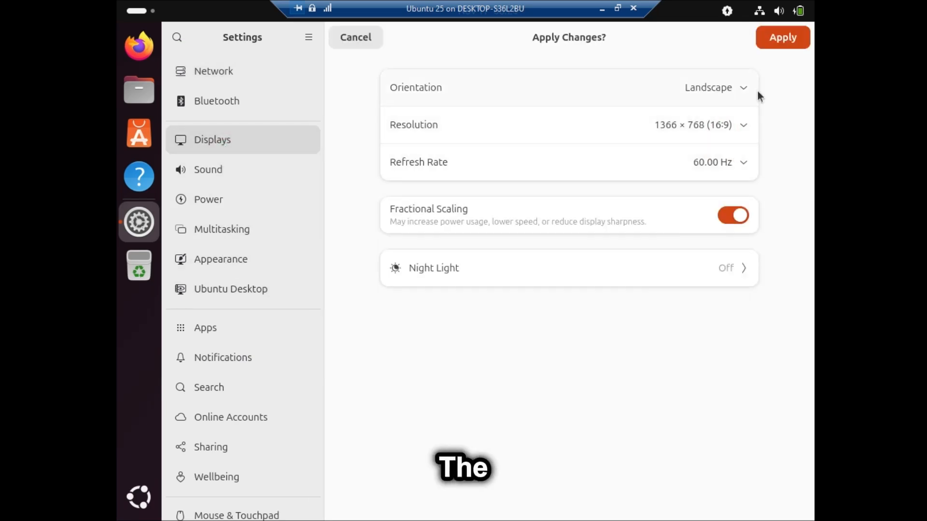
left_click(786, 38)
left_click(530, 295)
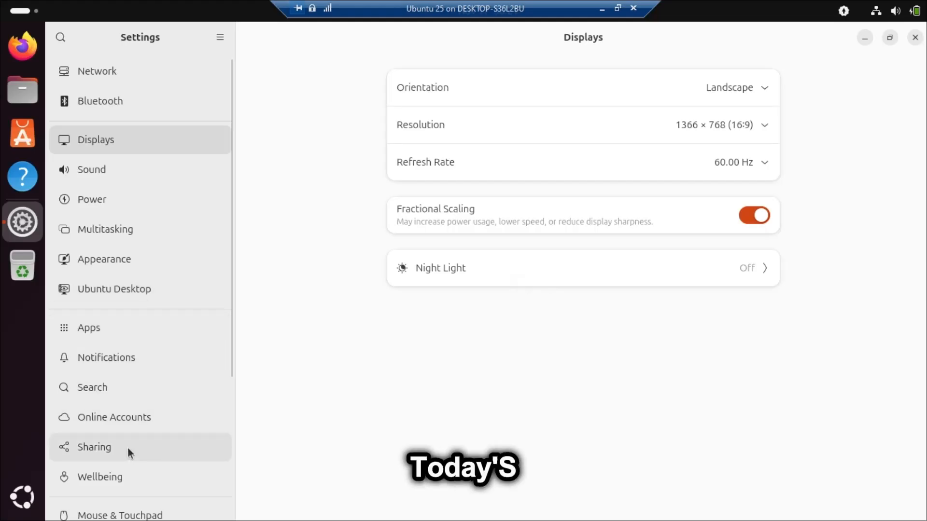
In Appearance, set the desert camel wallpaper and switch to the Dark style.
scroll(128, 447, "down", 2)
left_click(108, 222)
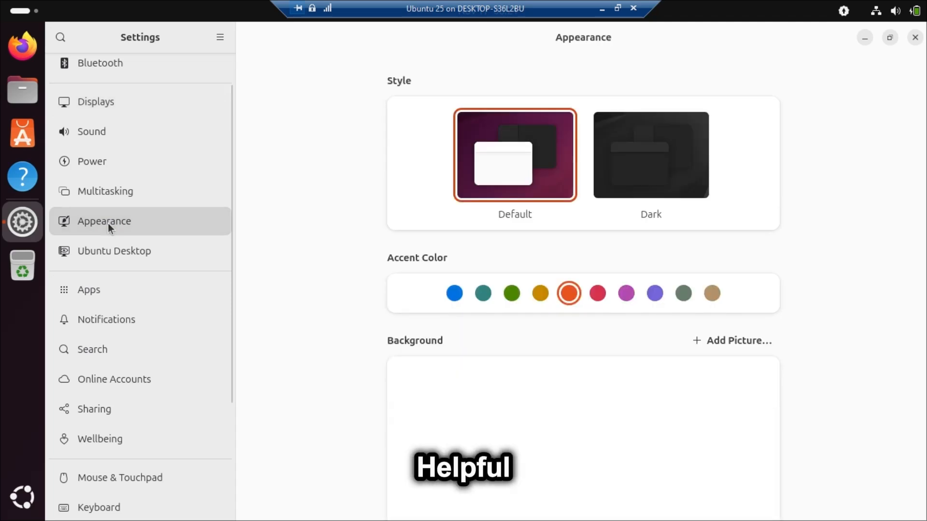
scroll(500, 329, "down", 2)
scroll(500, 329, "down", 4)
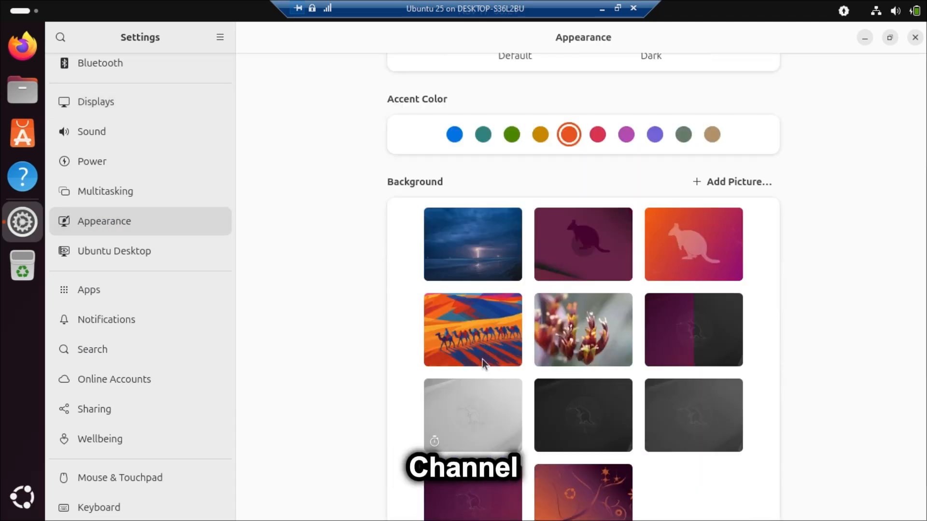
left_click(479, 337)
scroll(479, 337, "up", 4)
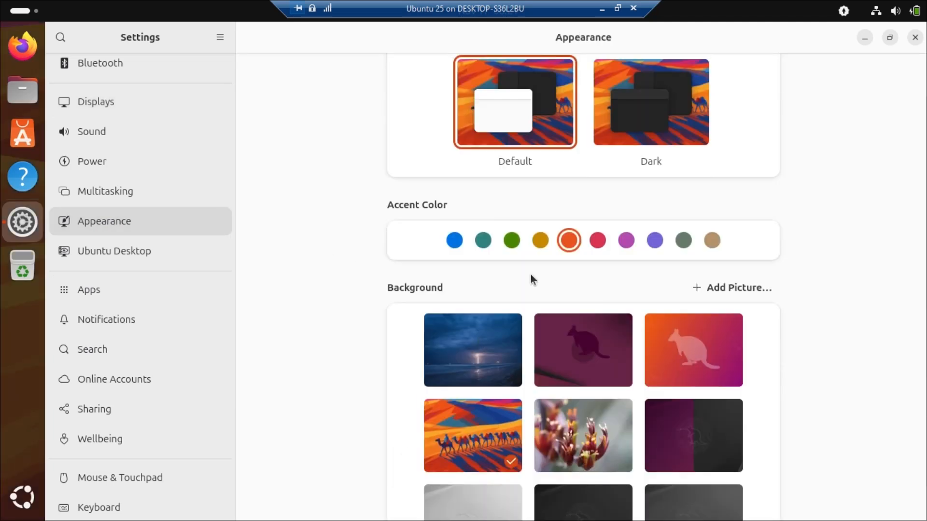
left_click(635, 121)
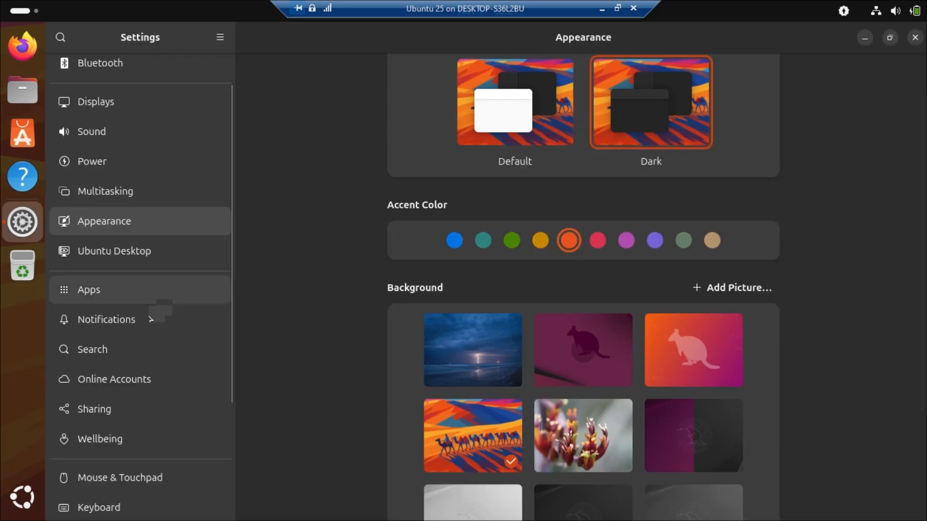
Check Color Management and the System About page confirming Ubuntu 25.10, then close Settings.
scroll(117, 390, "down", 2)
scroll(117, 390, "down", 4)
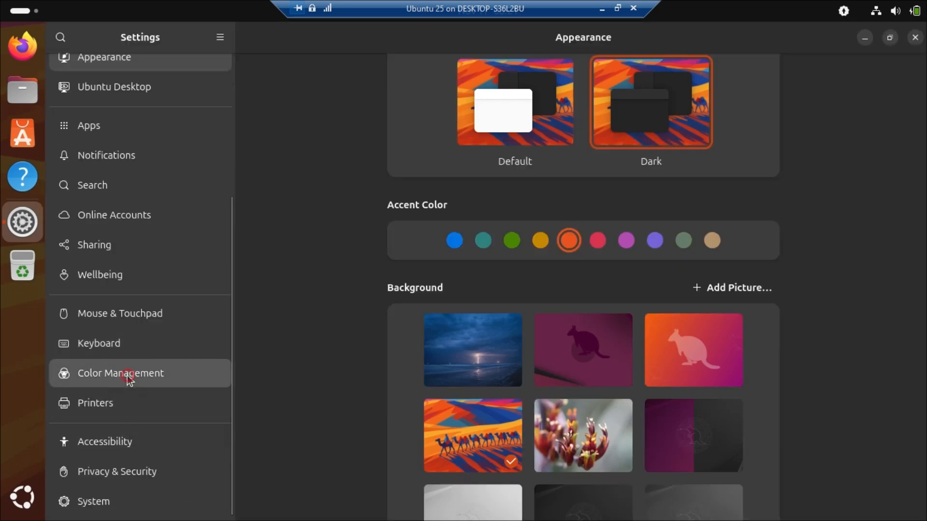
left_click(127, 376)
left_click(113, 502)
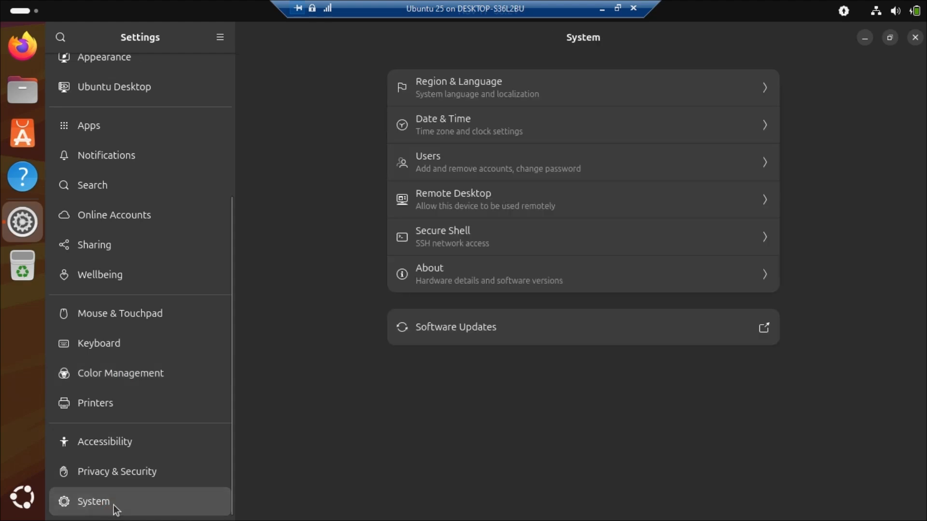
left_click(445, 268)
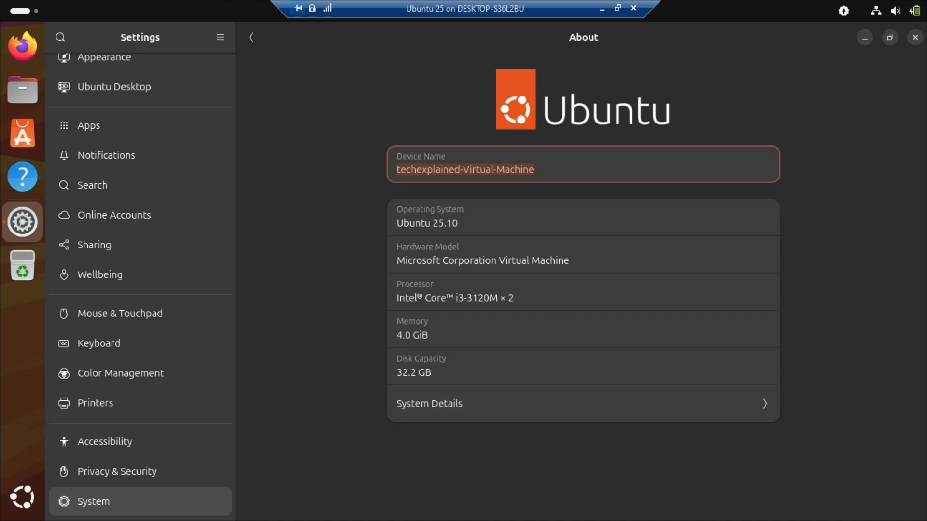
left_click(914, 37)
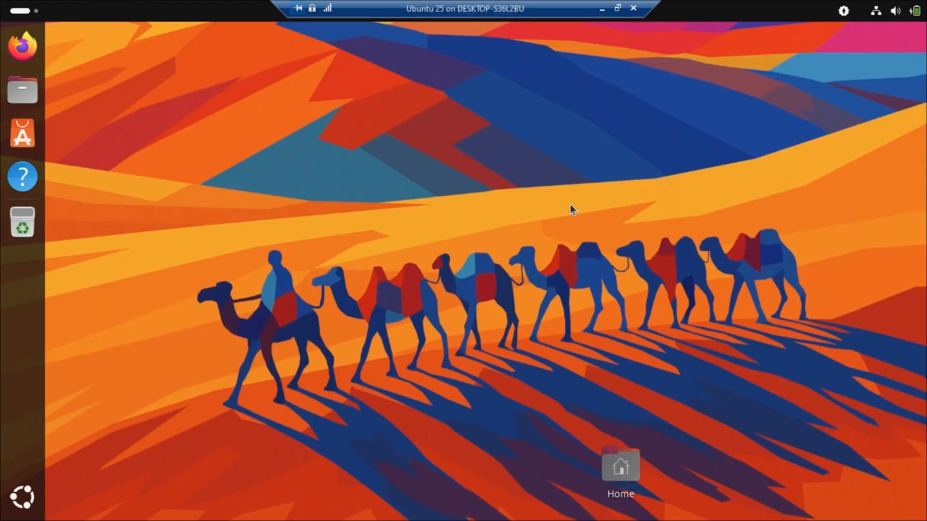
Open the Home folder in Files and look through the Music and Pictures folders.
double_click(620, 466)
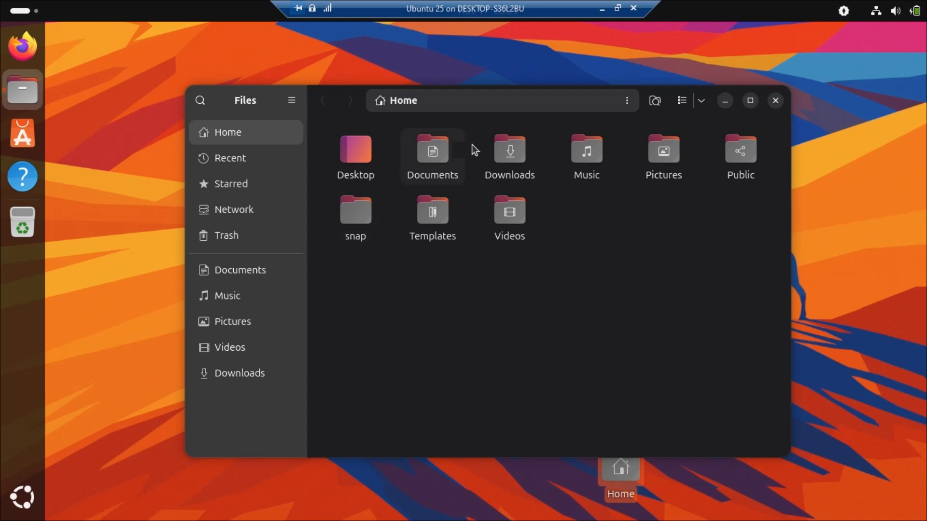
left_click(223, 297)
left_click(225, 328)
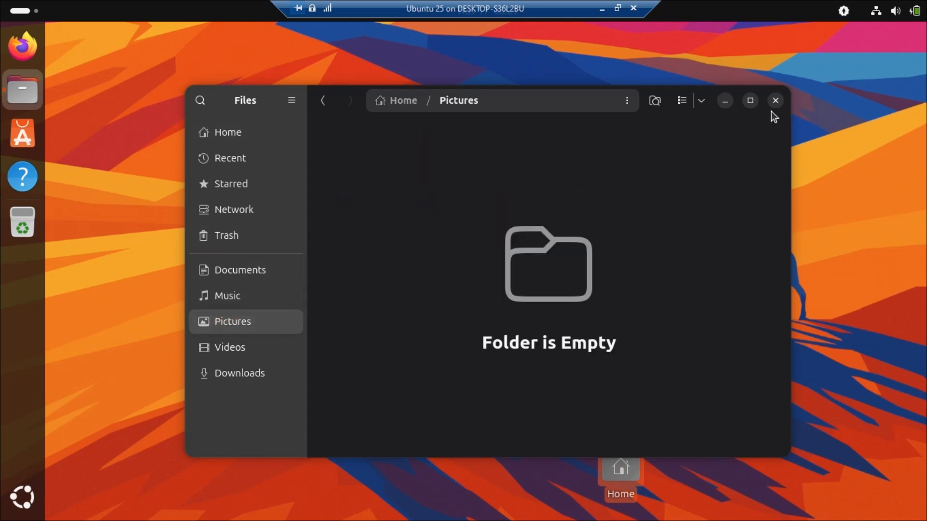
Close Files, launch Firefox, and accept the privacy step to continue its first-run setup.
left_click(775, 101)
left_click(18, 57)
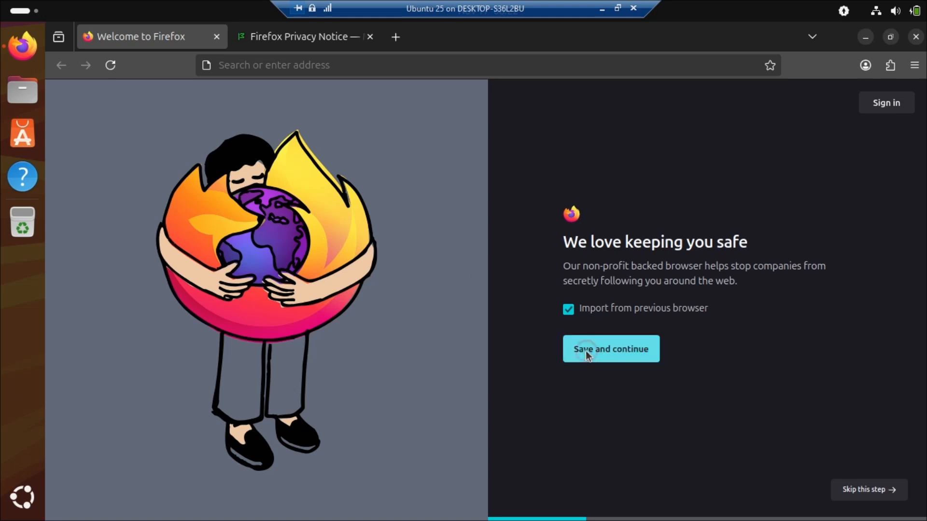
left_click(586, 351)
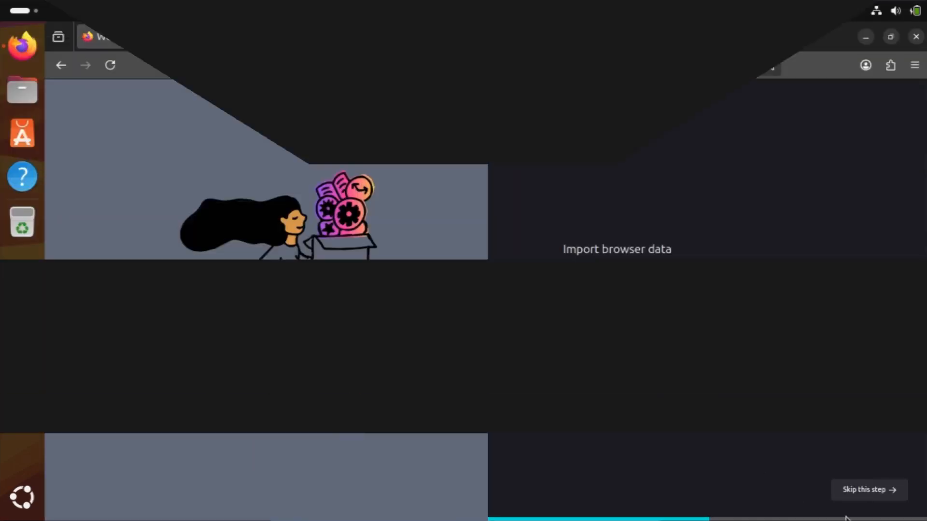